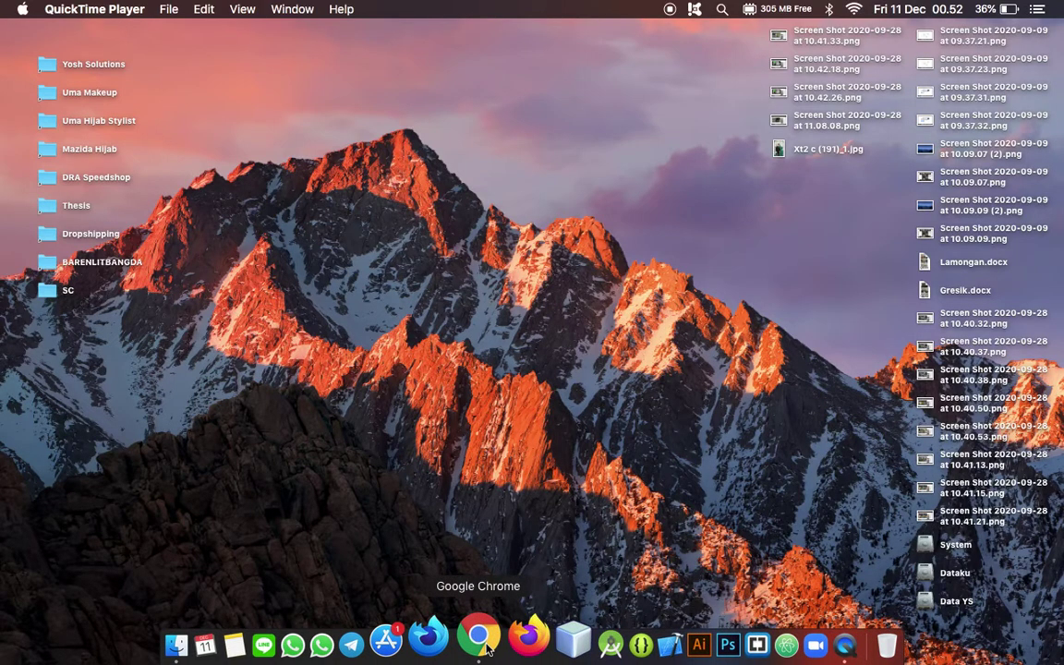
Step: Launch Chrome and load s.id/simgadapenangkis to reach the Gada Penangkis login page
{"action": "left_click", "coordinate": [480, 638]}
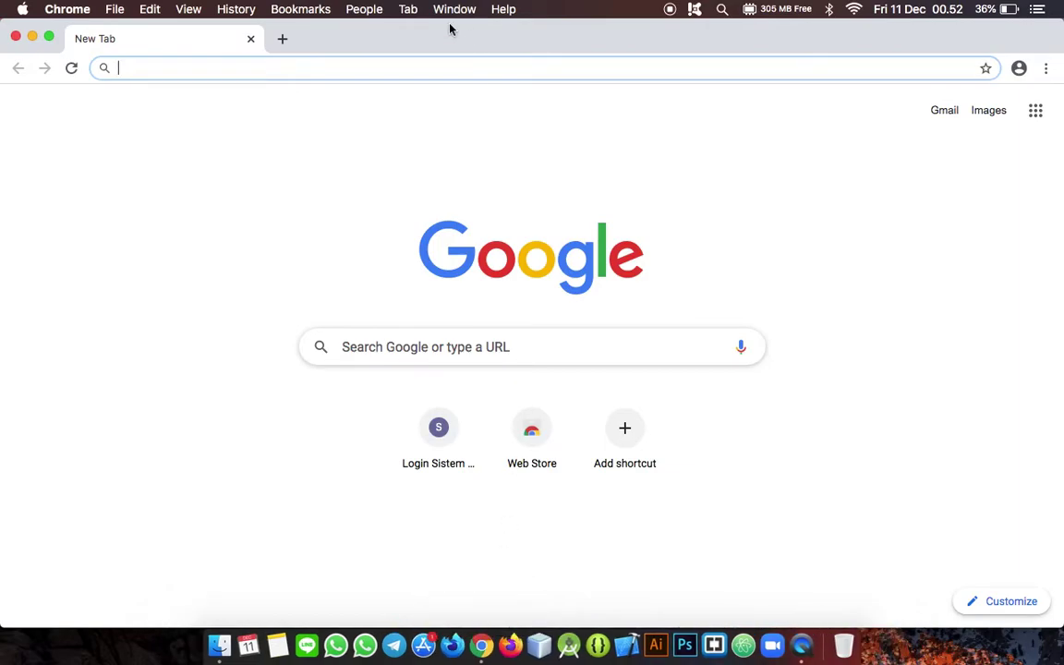
{"action": "left_click", "coordinate": [336, 67]}
{"action": "type", "text": "s.id"}
{"action": "key", "text": "Right"}
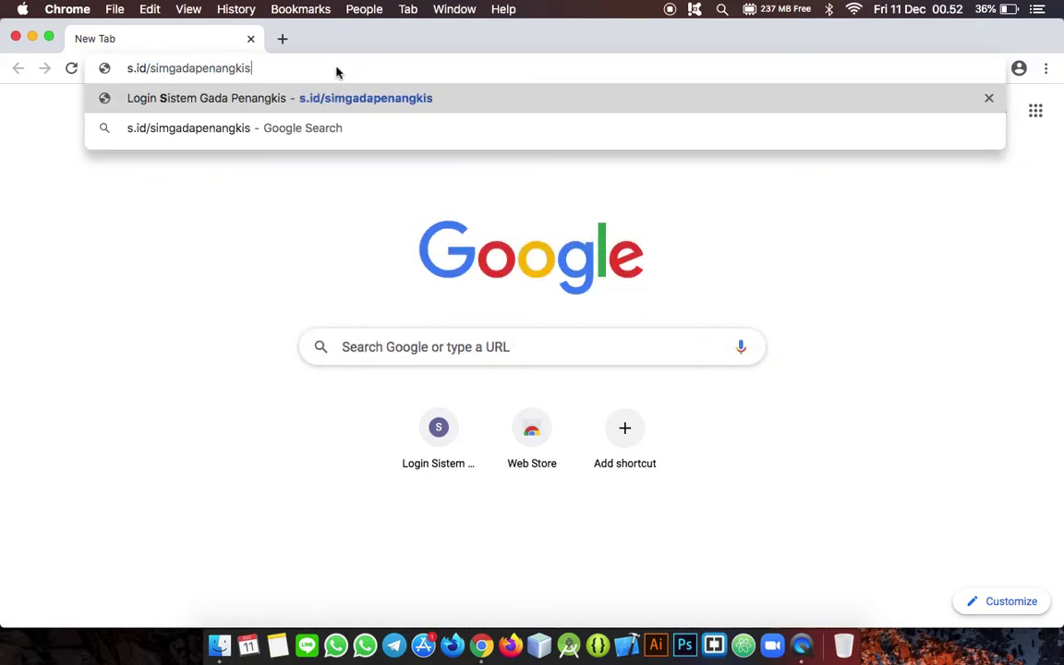
{"action": "key", "text": "Return"}
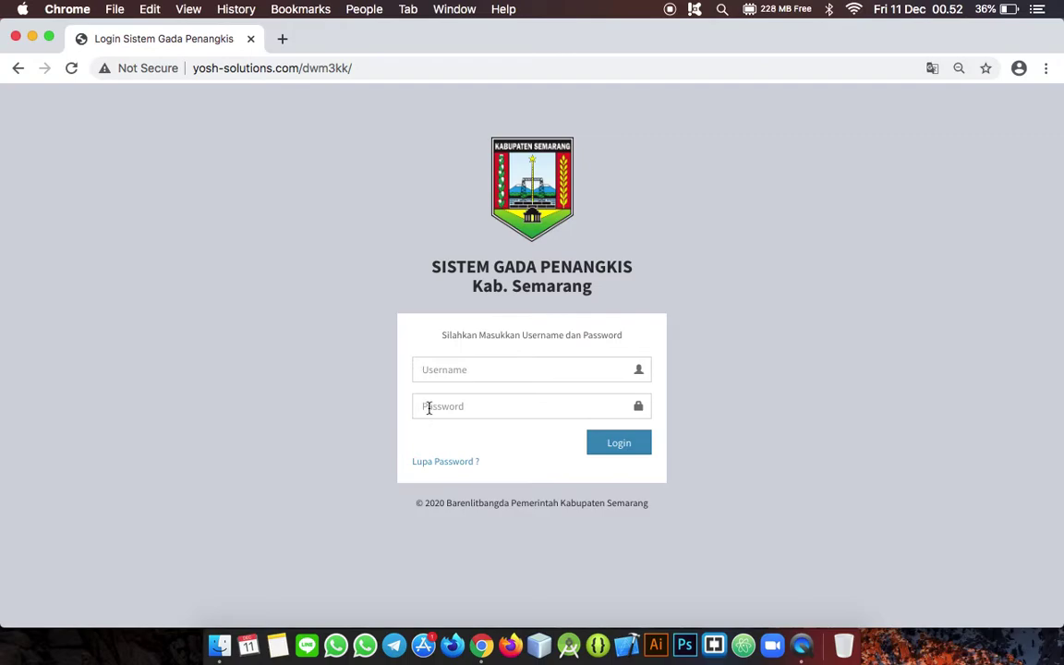
Step: Log in with the saved village username and the account password, then dismiss the success message
{"action": "left_click", "coordinate": [465, 372]}
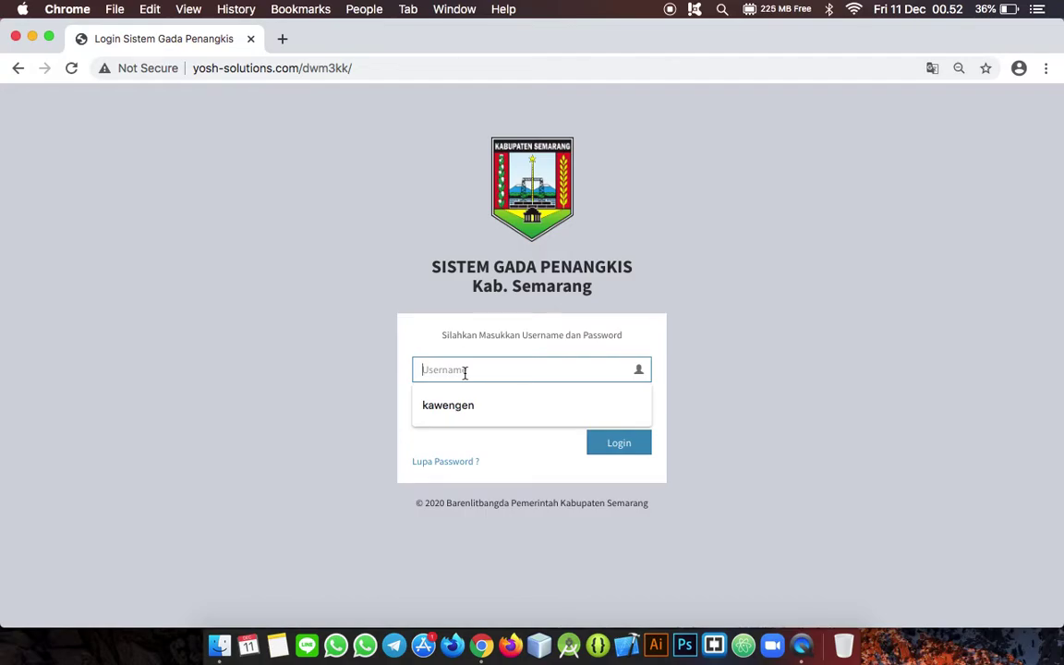
{"action": "left_click", "coordinate": [462, 406]}
{"action": "left_click", "coordinate": [473, 409]}
{"action": "type", "text": "••"}
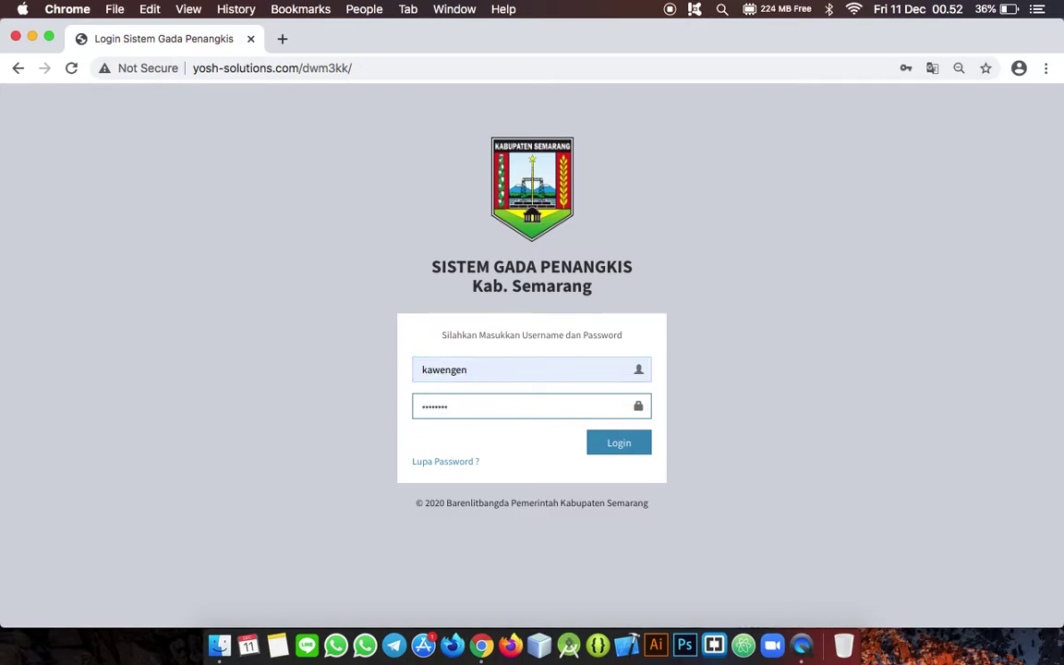
{"action": "left_click", "coordinate": [634, 452]}
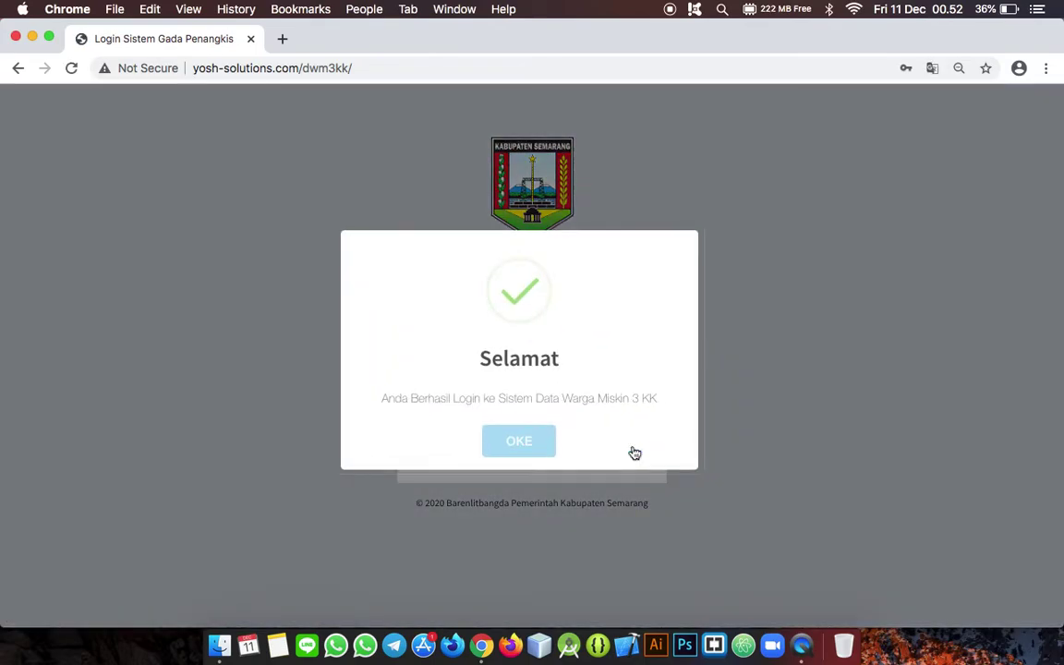
{"action": "left_click", "coordinate": [519, 443]}
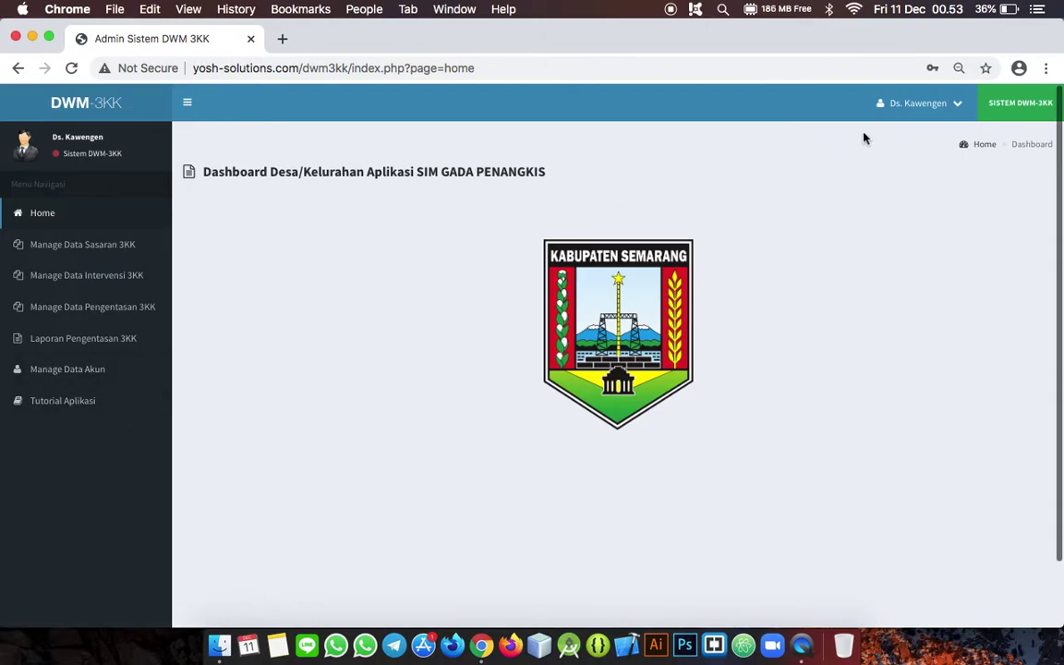
{"action": "left_click", "coordinate": [957, 106]}
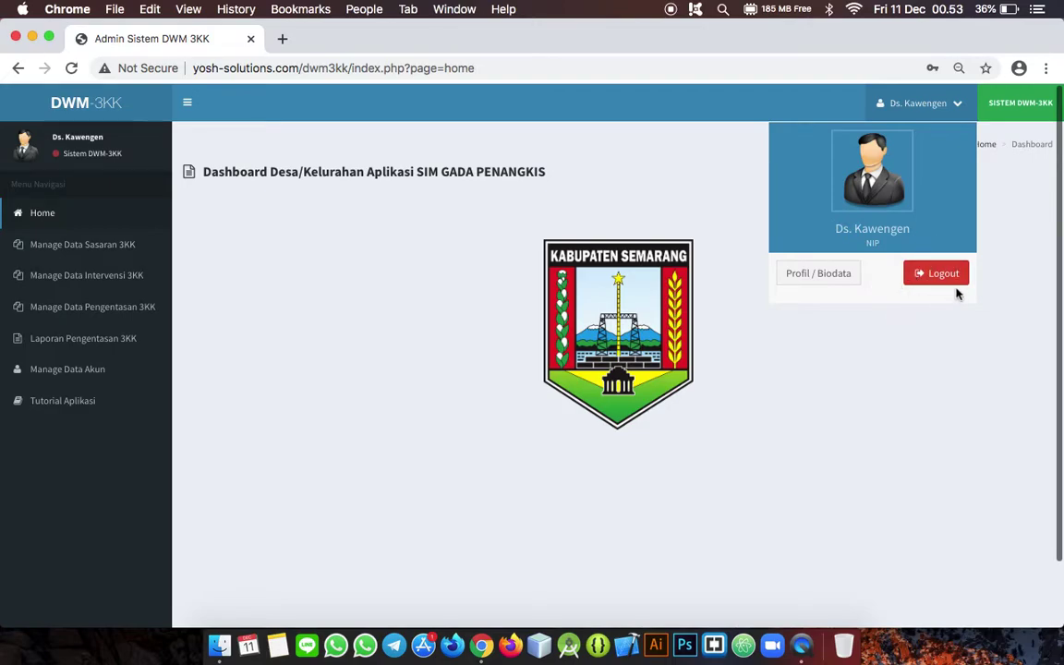
{"action": "left_click", "coordinate": [959, 107]}
{"action": "left_click", "coordinate": [959, 108]}
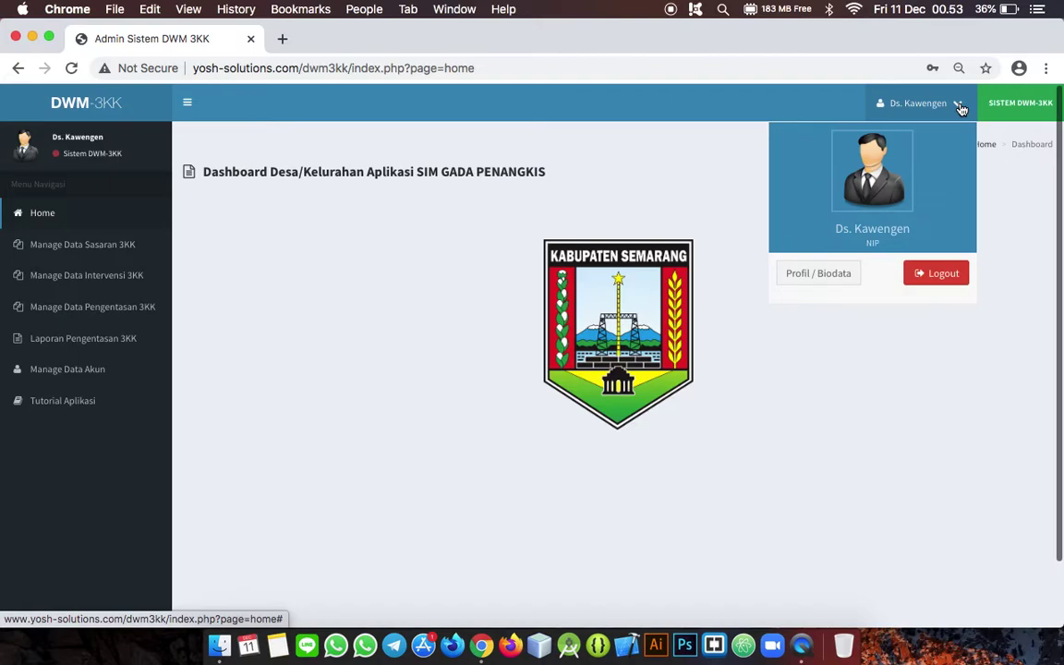
{"action": "left_click", "coordinate": [957, 107]}
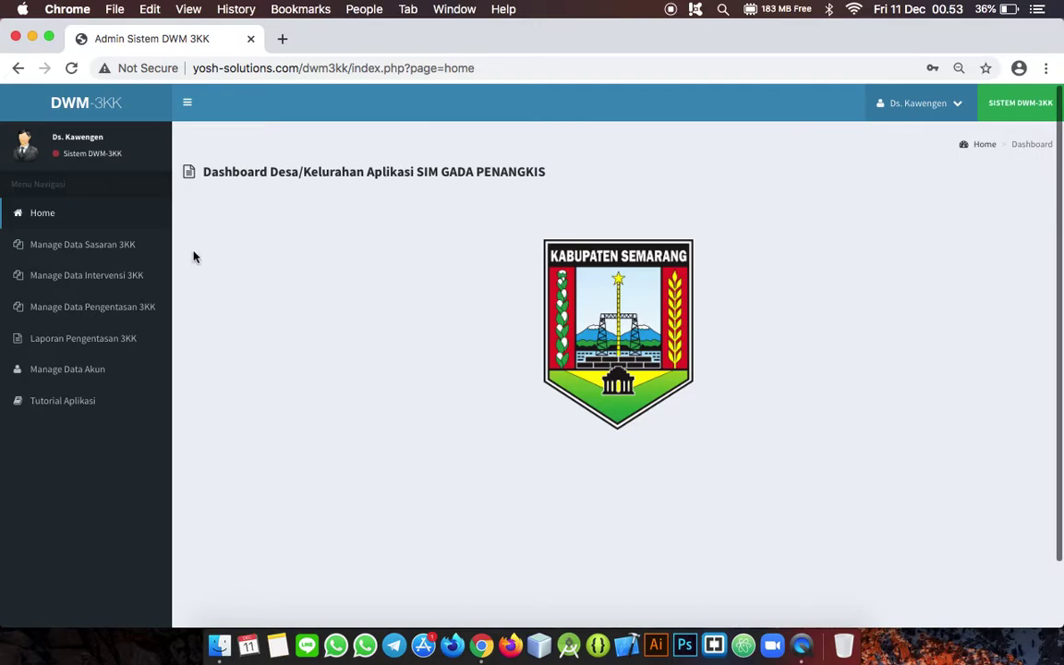
Step: Open the Manage Data Sasaran 3KK list and scroll the household table sideways
{"action": "left_click", "coordinate": [76, 255]}
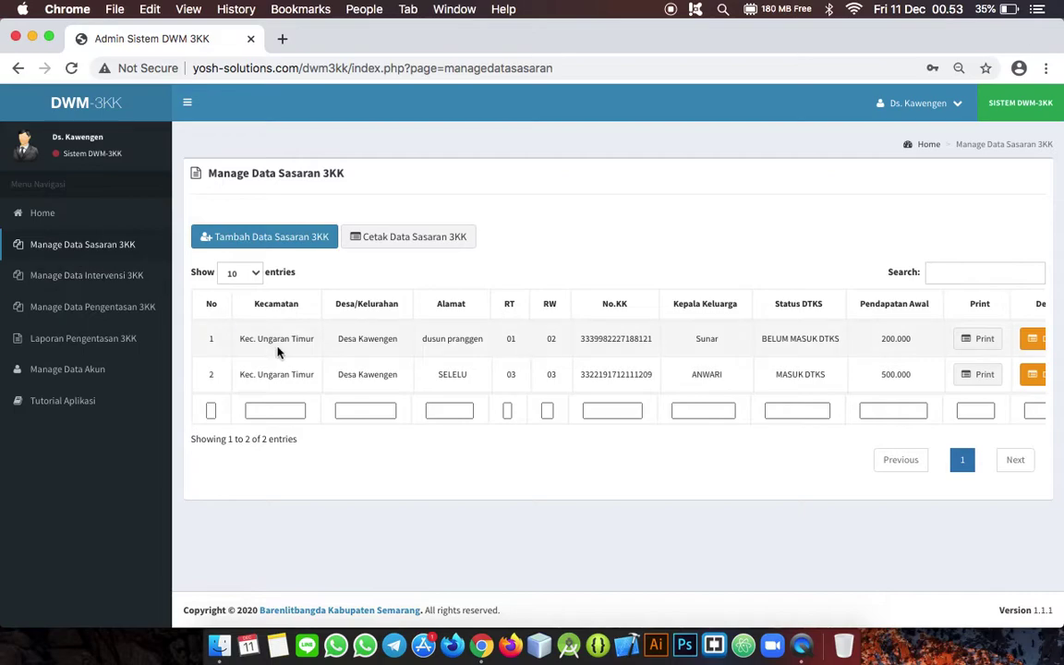
{"action": "scroll", "coordinate": [434, 338], "scroll_direction": "right", "scroll_amount": 3}
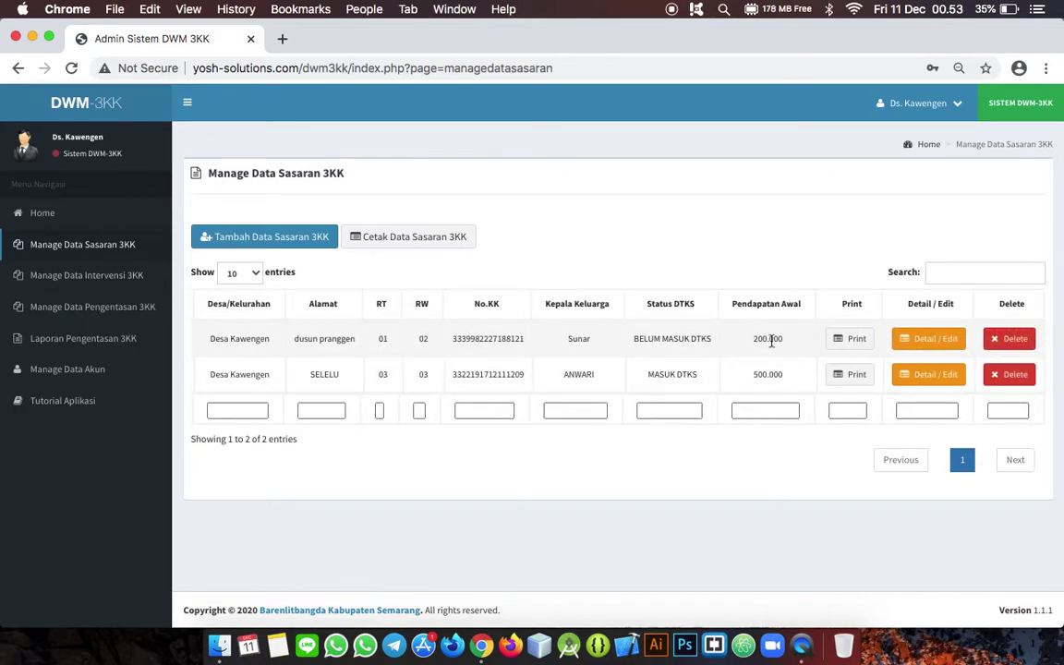
{"action": "scroll", "coordinate": [743, 349], "scroll_direction": "left", "scroll_amount": 3}
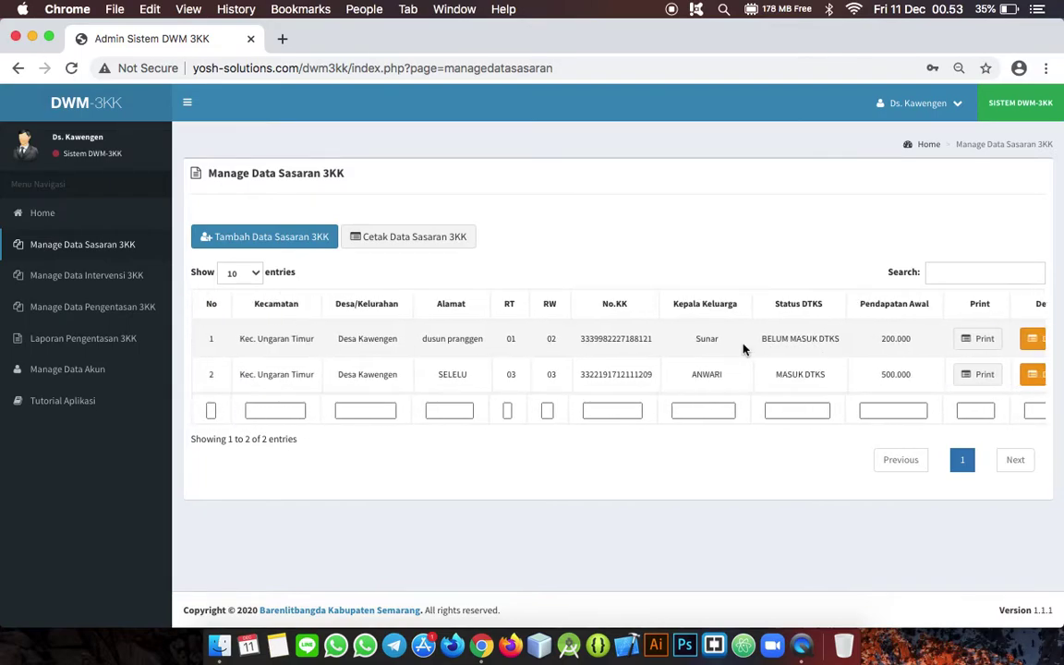
{"action": "scroll", "coordinate": [743, 348], "scroll_direction": "right", "scroll_amount": 3}
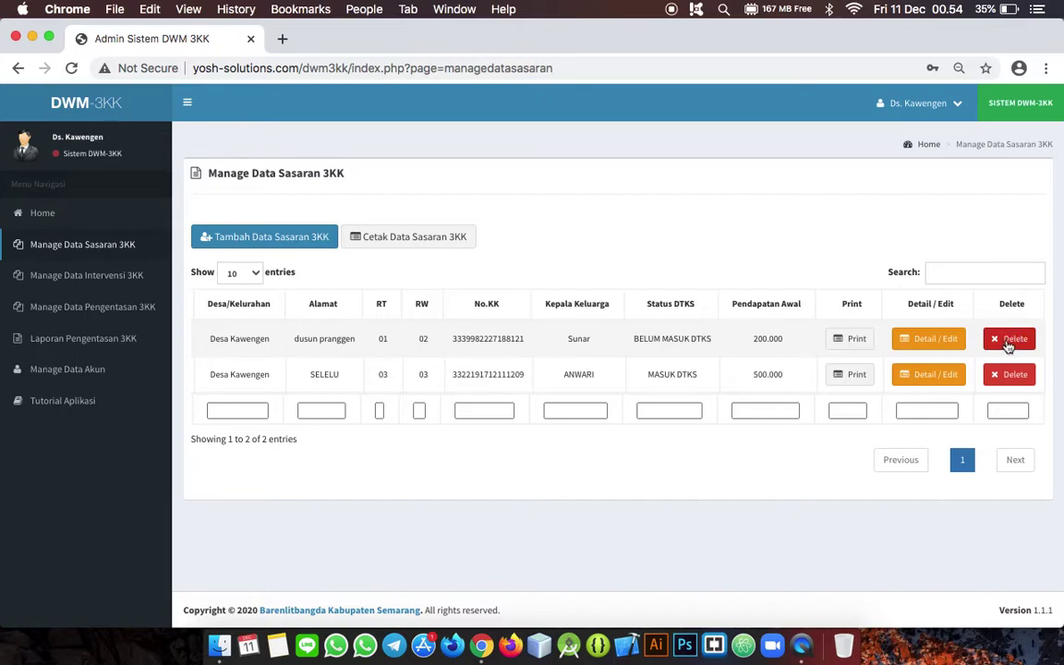
Step: Delete the BELUM MASUK DTKS household record and confirm the deletion
{"action": "left_click", "coordinate": [1008, 342]}
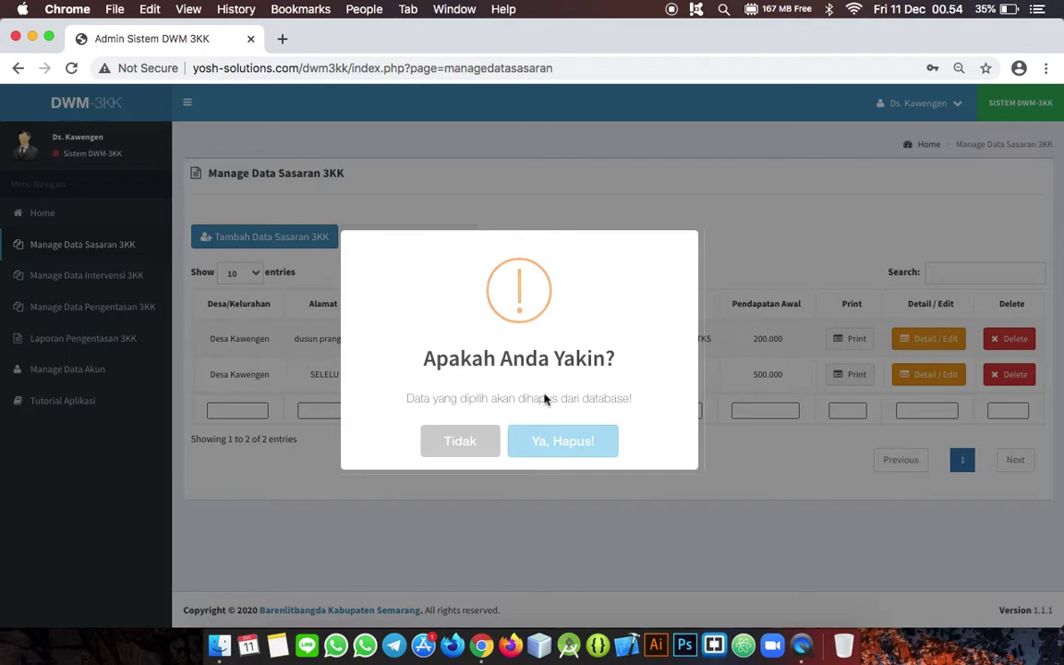
{"action": "left_click", "coordinate": [551, 440]}
{"action": "left_click", "coordinate": [550, 441]}
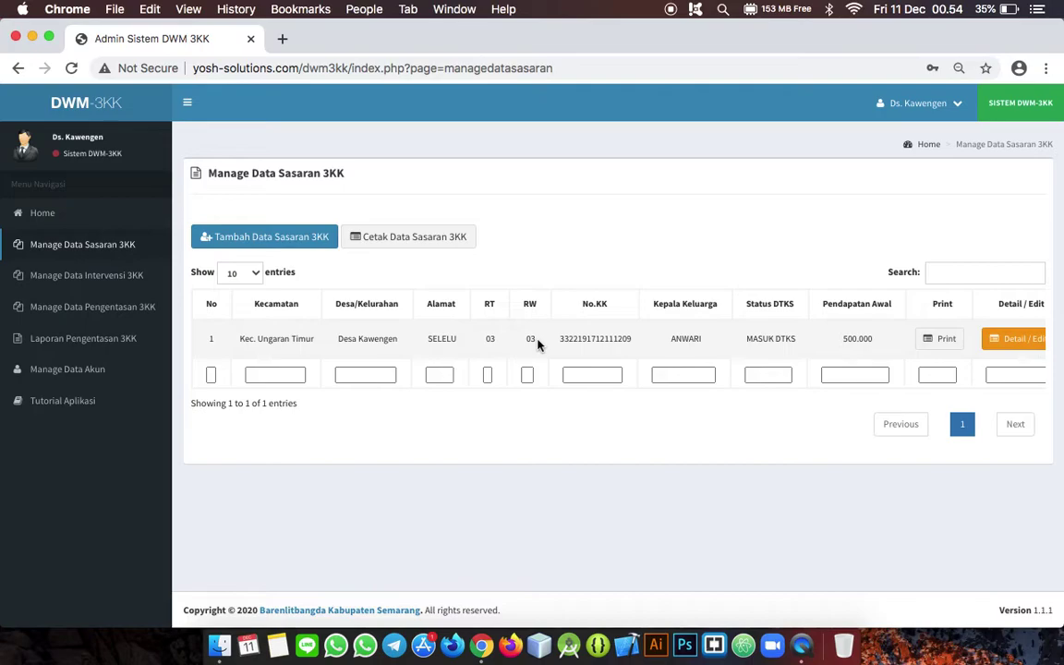
{"action": "scroll", "coordinate": [538, 342], "scroll_direction": "right", "scroll_amount": 3}
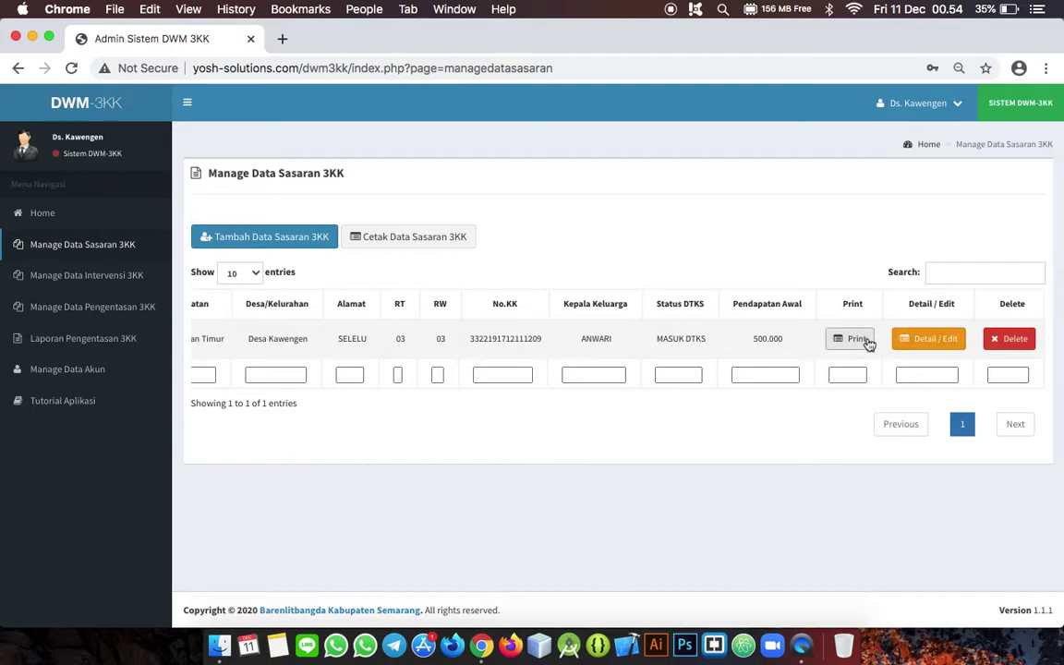
{"action": "scroll", "coordinate": [551, 335], "scroll_direction": "left", "scroll_amount": 3}
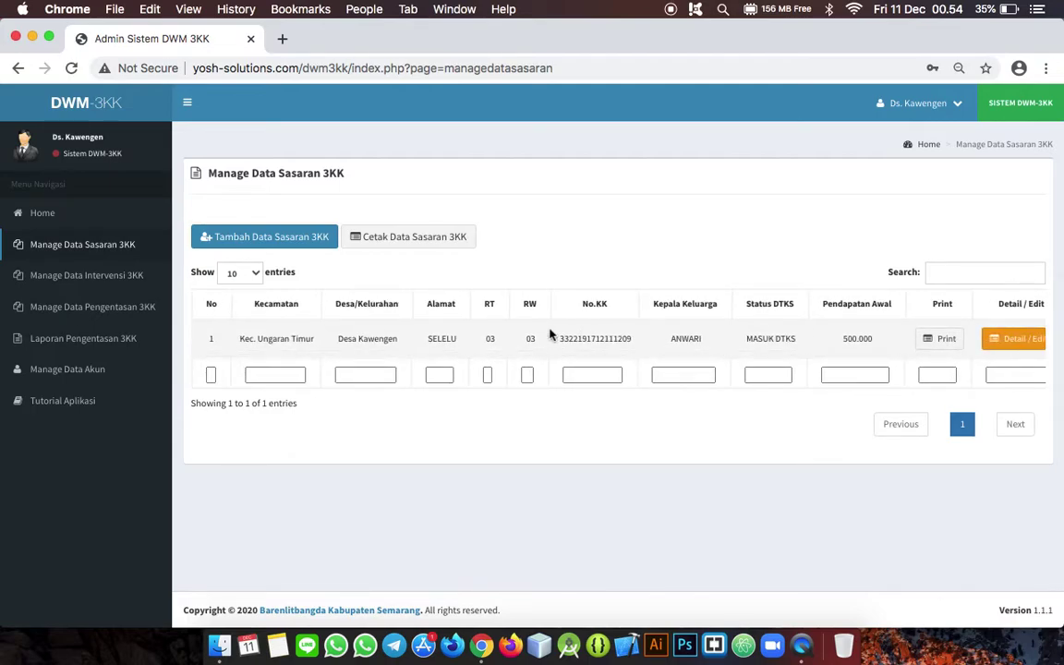
Step: Start a new target household with Alamat dusun pranggen, RT 01 and RW 02
{"action": "left_click", "coordinate": [284, 250]}
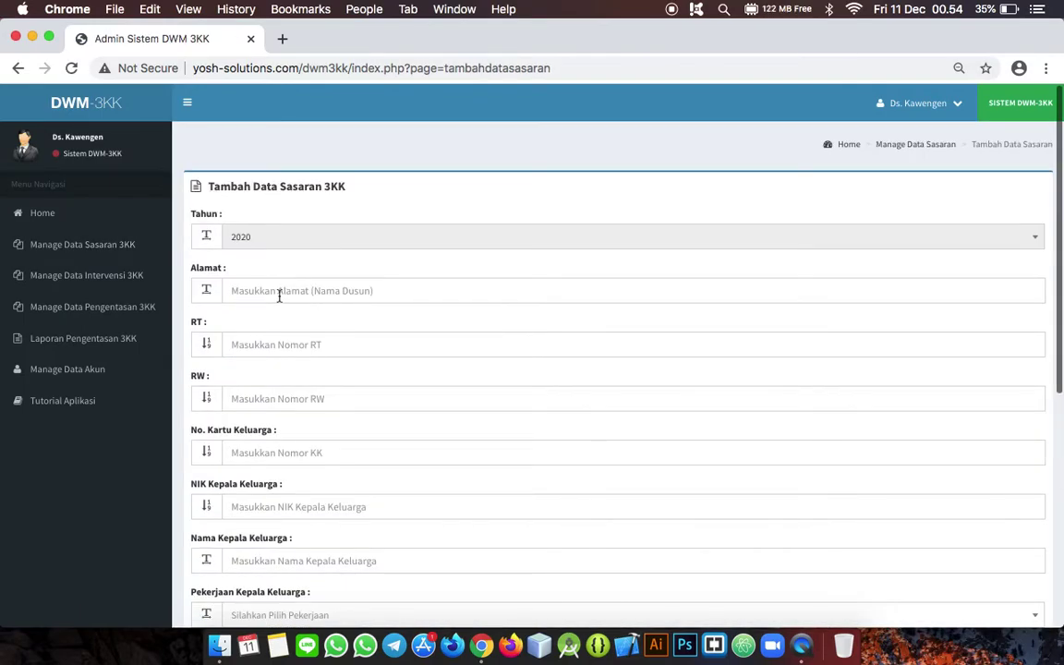
{"action": "left_click", "coordinate": [278, 293]}
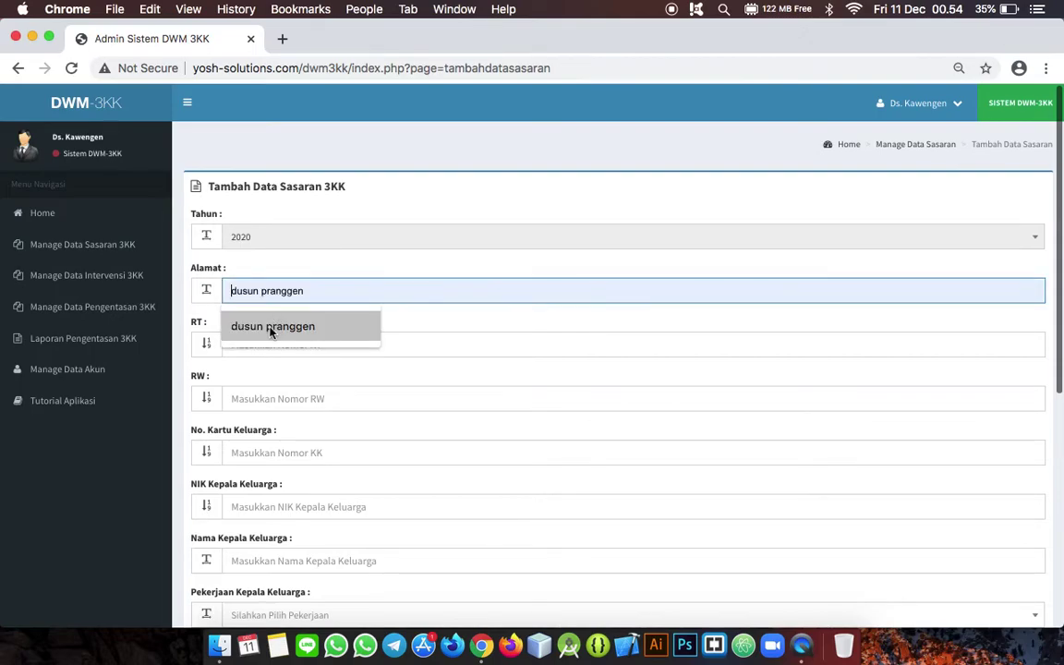
{"action": "left_click", "coordinate": [271, 328]}
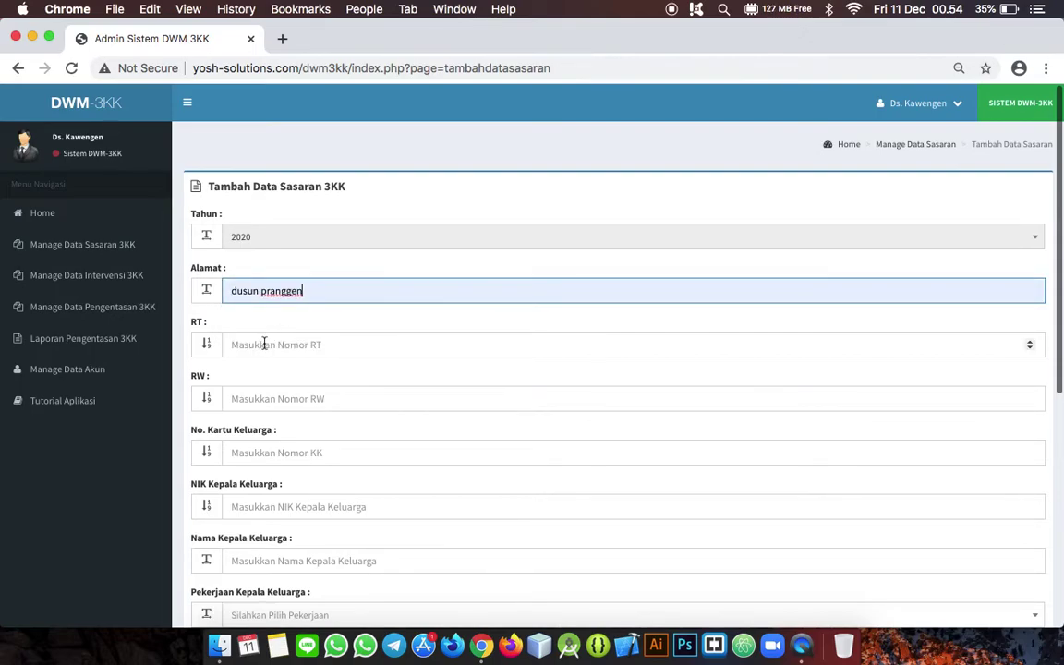
{"action": "left_click", "coordinate": [264, 343]}
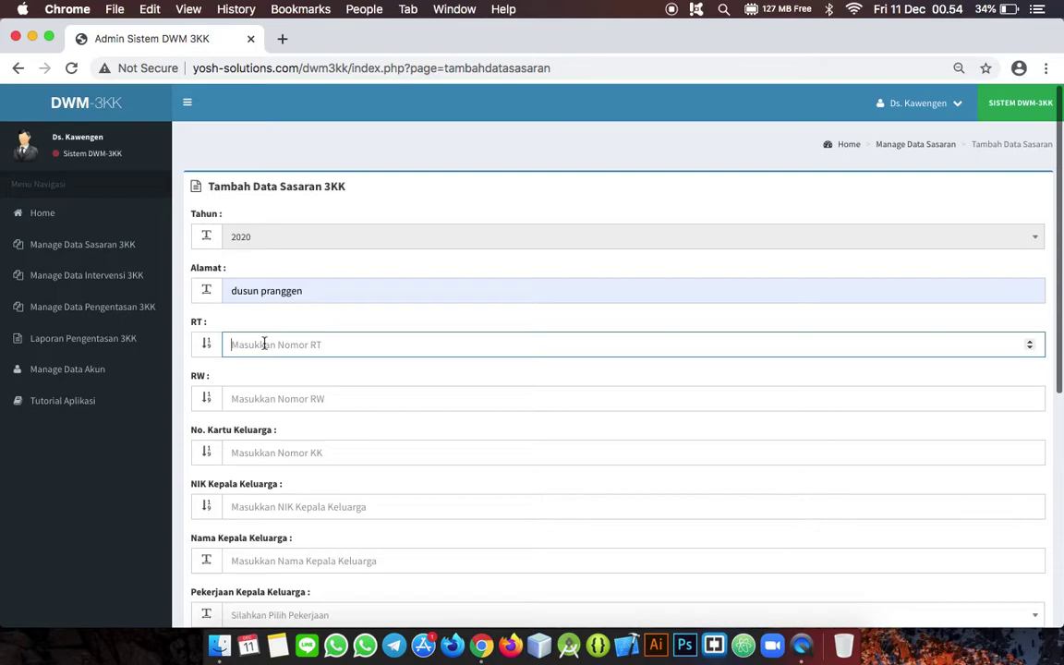
{"action": "type", "text": "01"}
{"action": "left_click", "coordinate": [265, 395]}
{"action": "type", "text": "02"}
Step: Enter a 16-digit No. Kartu Keluarga and copy it
{"action": "left_click", "coordinate": [297, 451]}
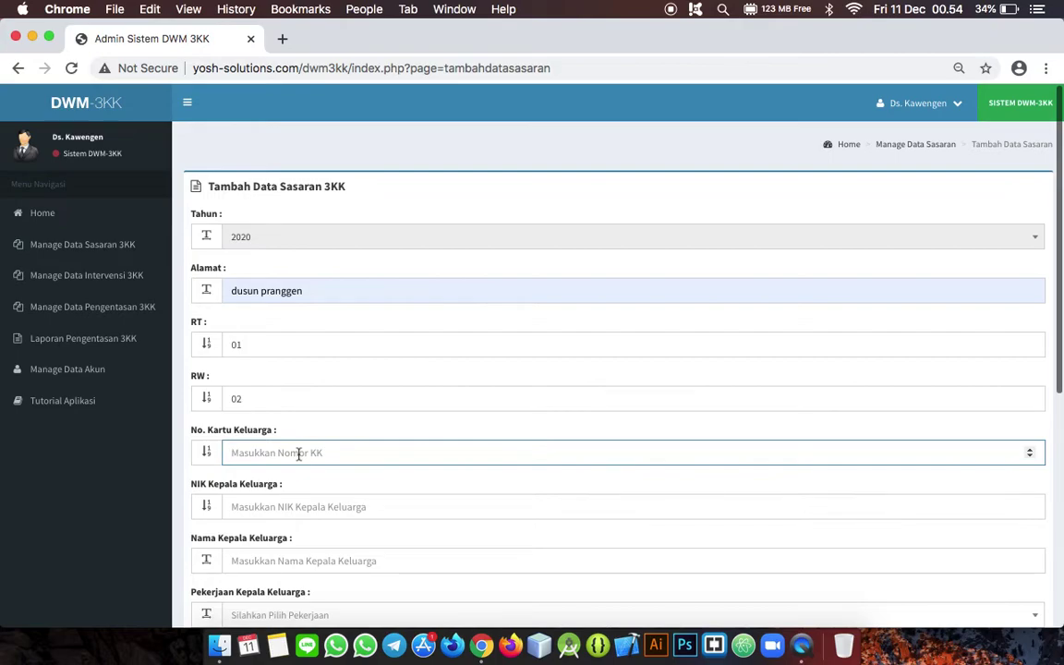
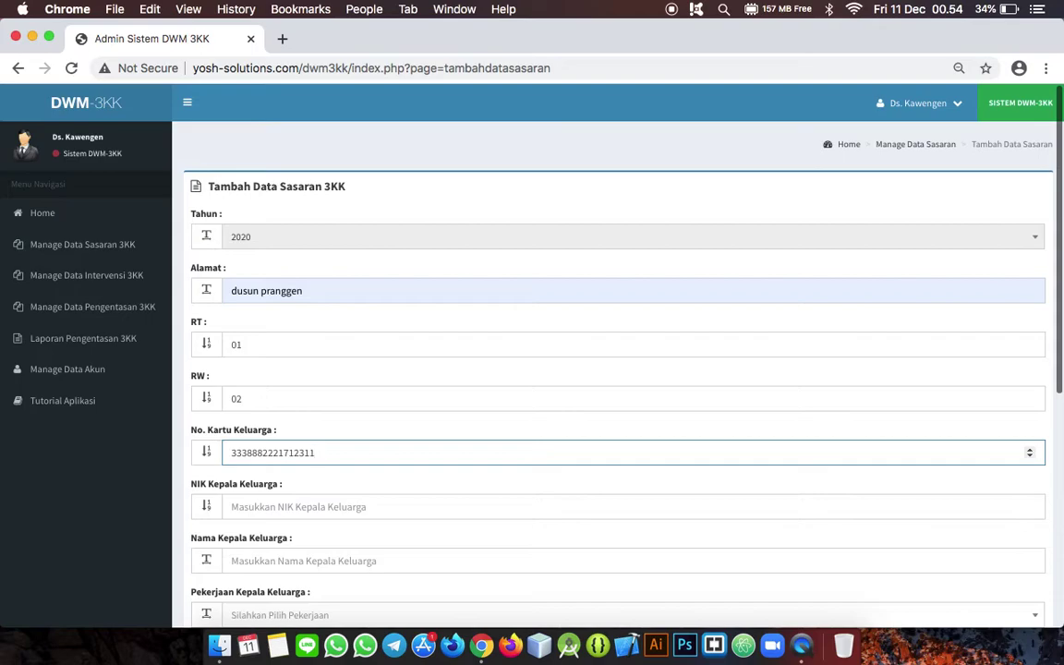
{"action": "key", "text": "super+a"}
{"action": "key", "text": "super+c"}
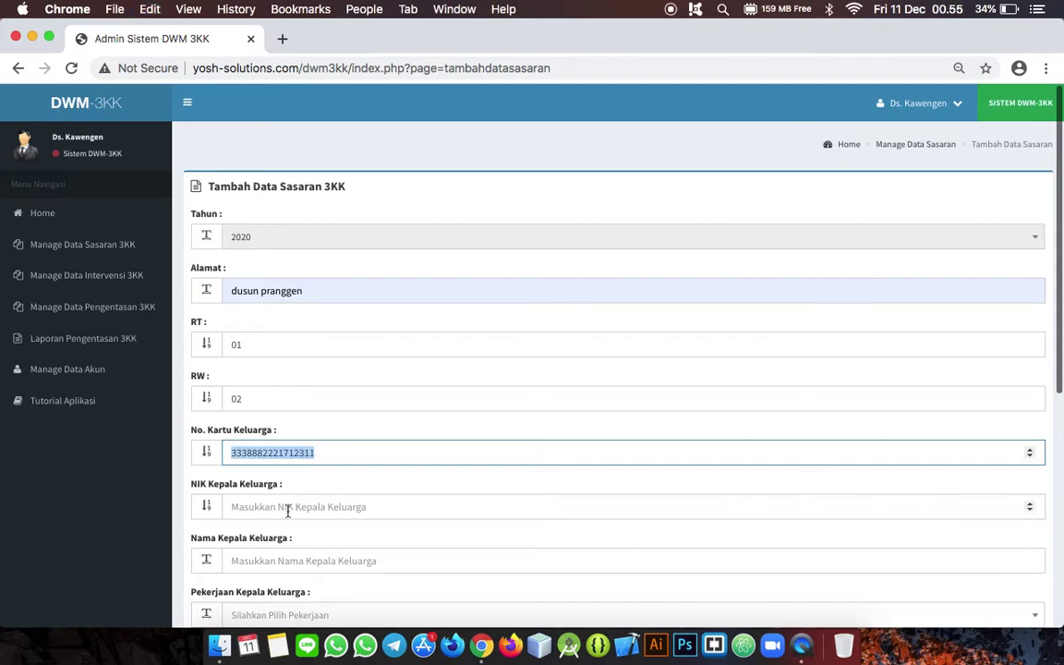
Step: Paste the card number as NIK Kepala Keluarga with its last digit changed to 2
{"action": "left_click", "coordinate": [343, 507]}
{"action": "key", "text": "super+v"}
{"action": "key", "text": "BackSpace"}
{"action": "type", "text": "2"}
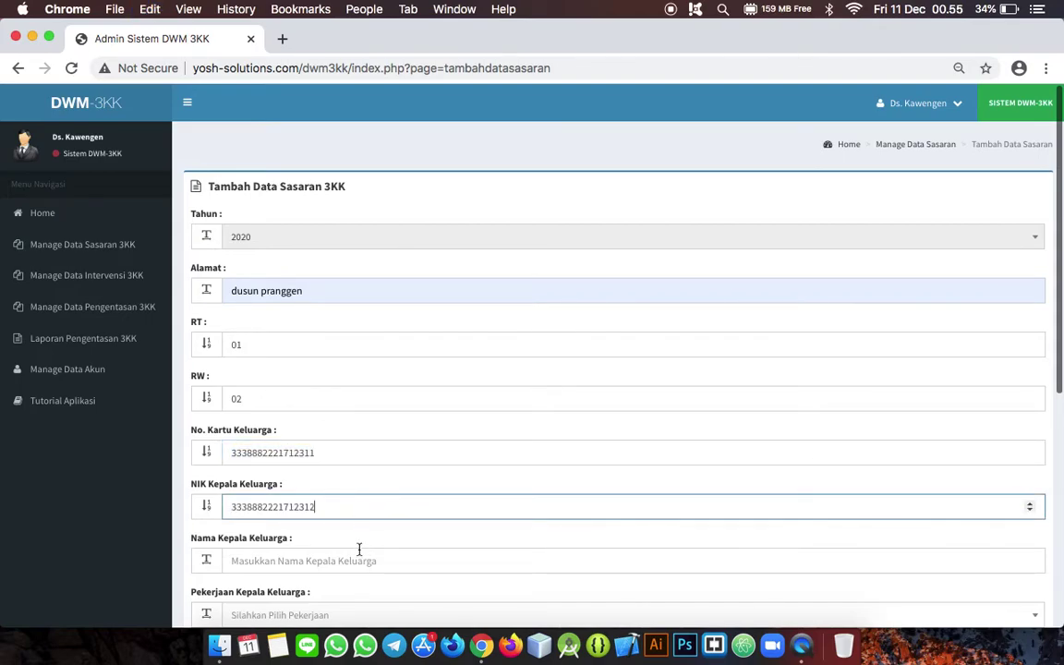
{"action": "left_click", "coordinate": [326, 571]}
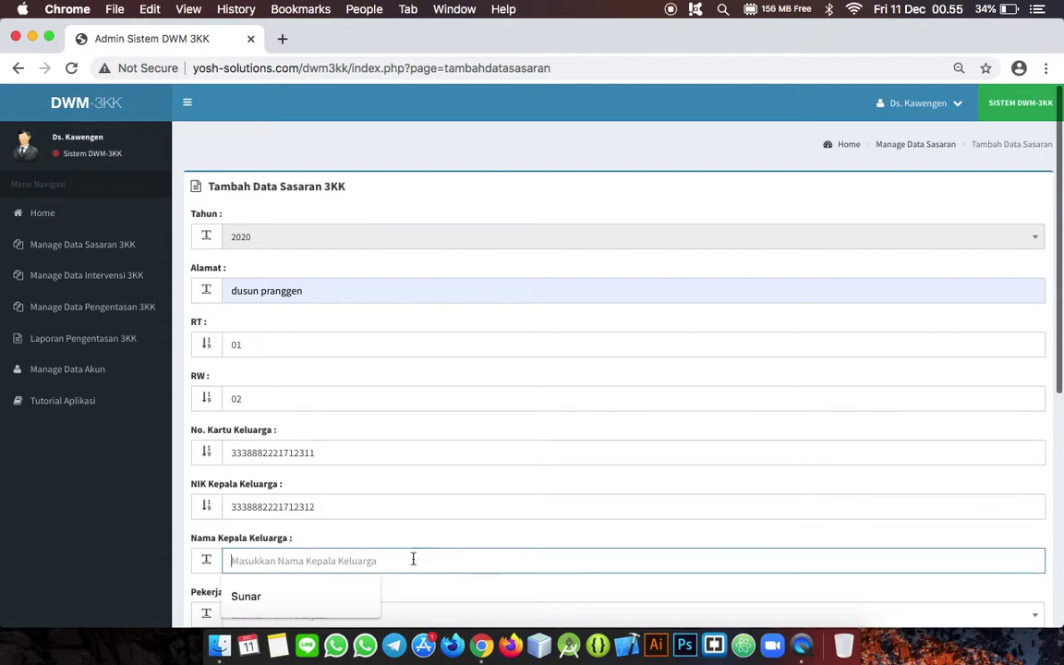
Step: Fill the head's saved name and choose PETANI, SD/SEDERAJAT and BELUM MASUK DTKS
{"action": "left_click", "coordinate": [324, 608]}
{"action": "scroll", "coordinate": [378, 580], "scroll_direction": "down", "scroll_amount": 5}
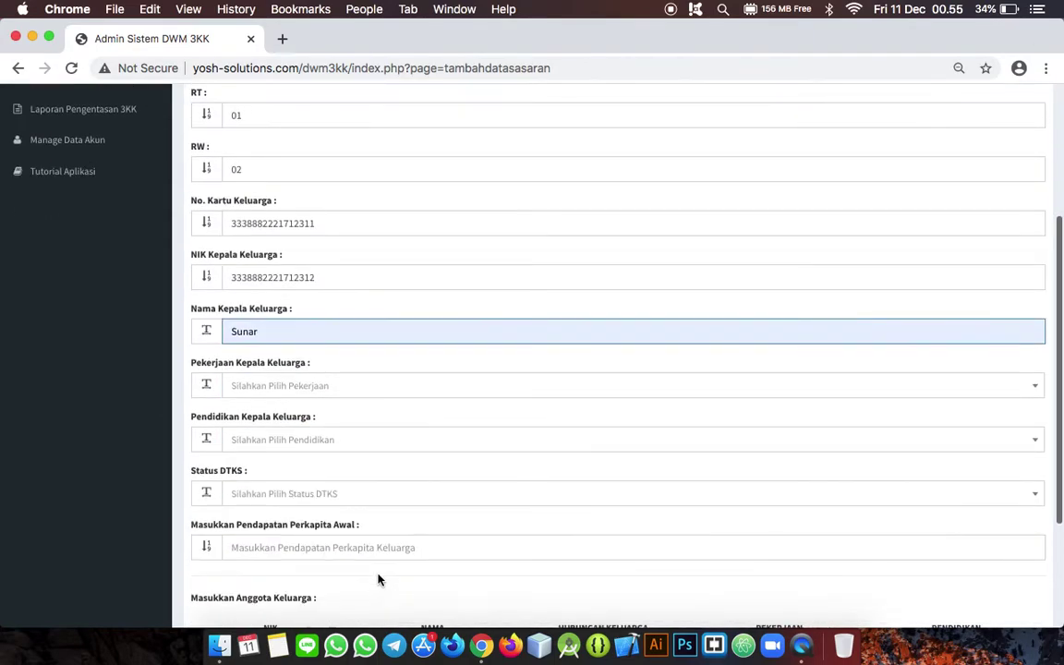
{"action": "left_click", "coordinate": [294, 395]}
{"action": "left_click", "coordinate": [247, 502]}
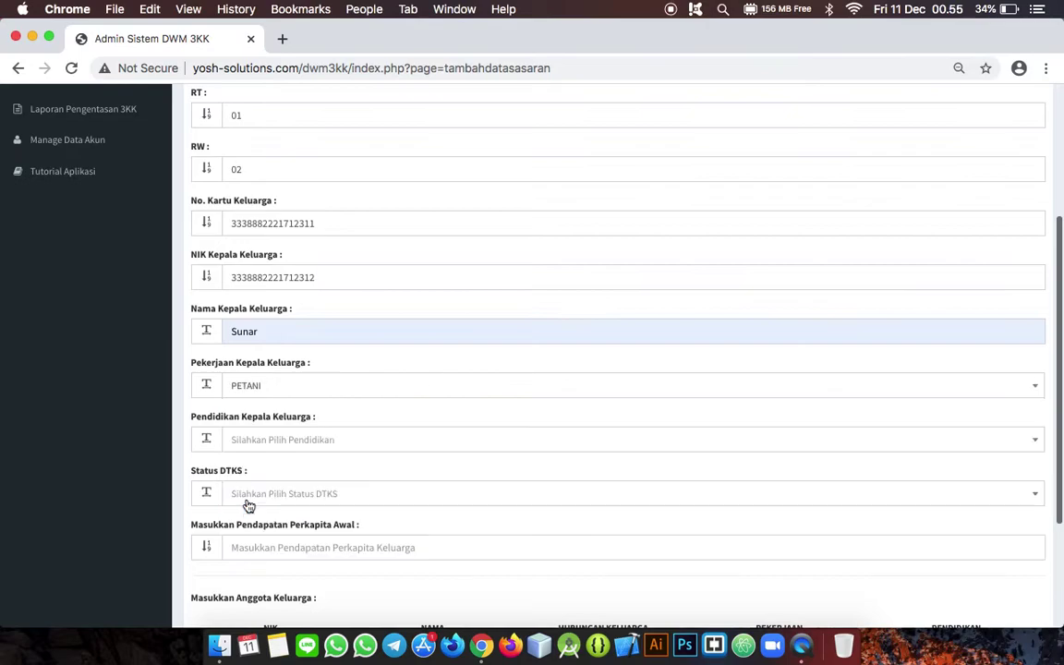
{"action": "left_click", "coordinate": [273, 448]}
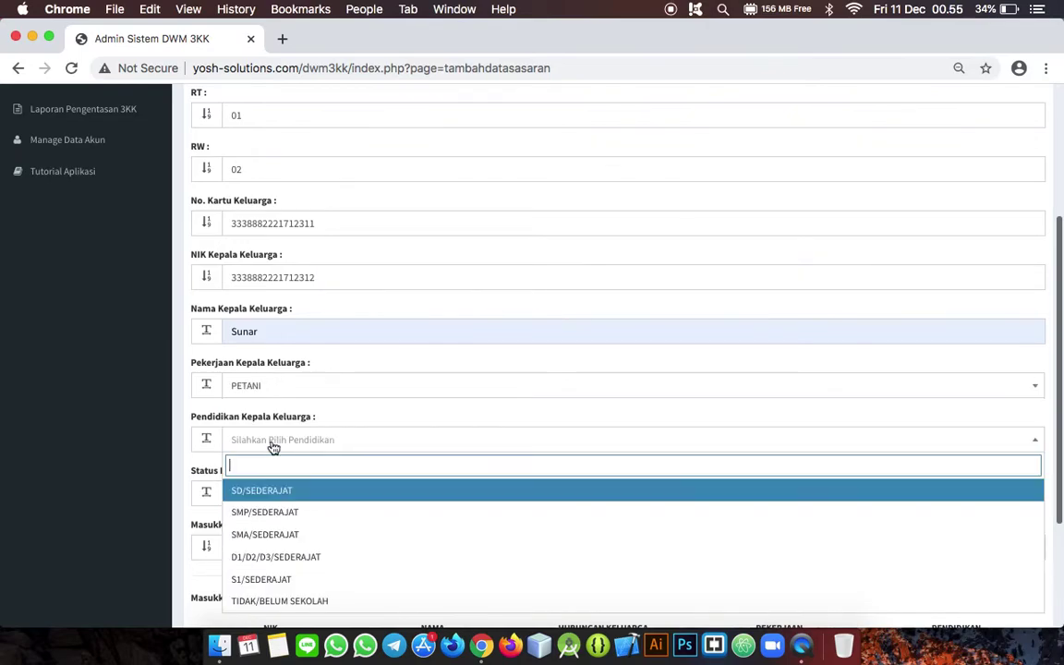
{"action": "left_click", "coordinate": [294, 496]}
{"action": "left_click", "coordinate": [294, 496]}
{"action": "left_click", "coordinate": [252, 567]}
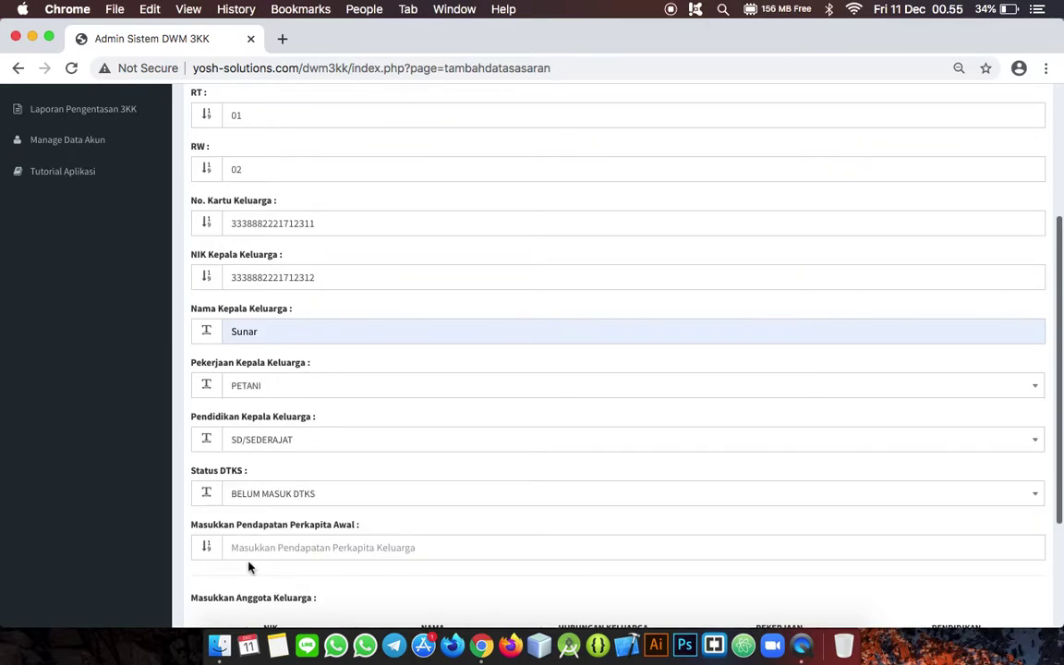
Step: Enter 200000 as the initial per-capita income
{"action": "scroll", "coordinate": [318, 501], "scroll_direction": "down", "scroll_amount": 2}
{"action": "left_click", "coordinate": [282, 448]}
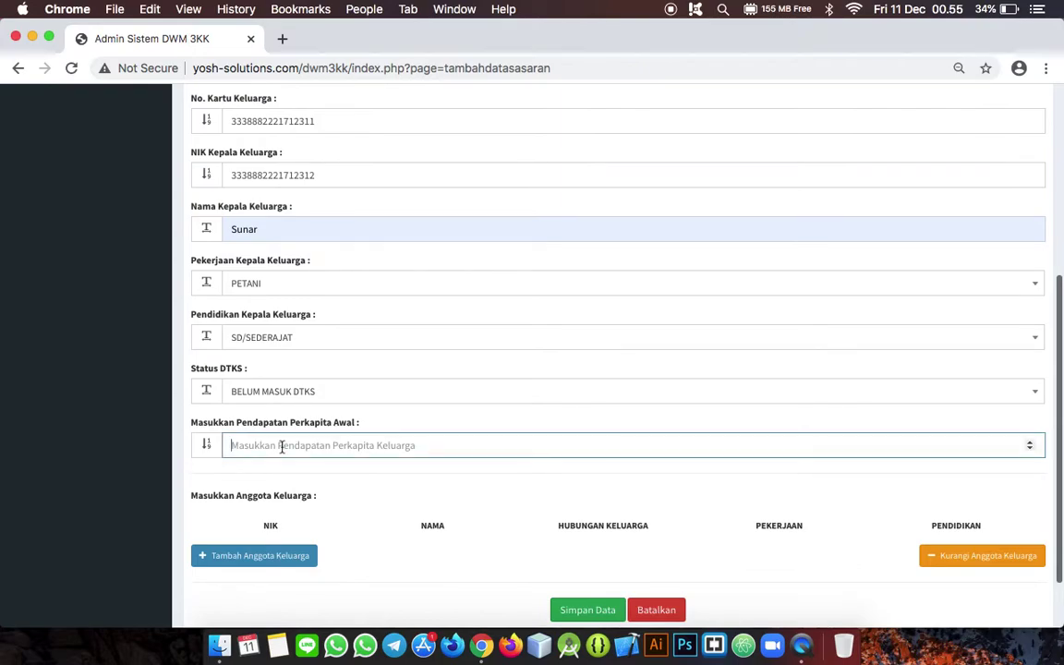
{"action": "type", "text": "200000"}
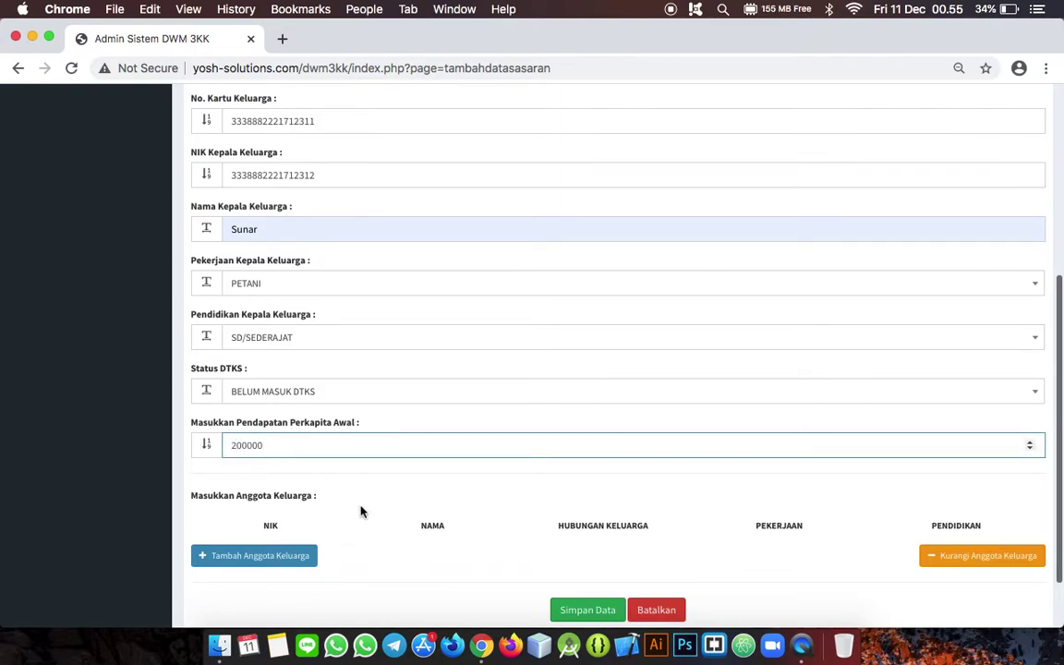
{"action": "scroll", "coordinate": [362, 536], "scroll_direction": "down", "scroll_amount": 2}
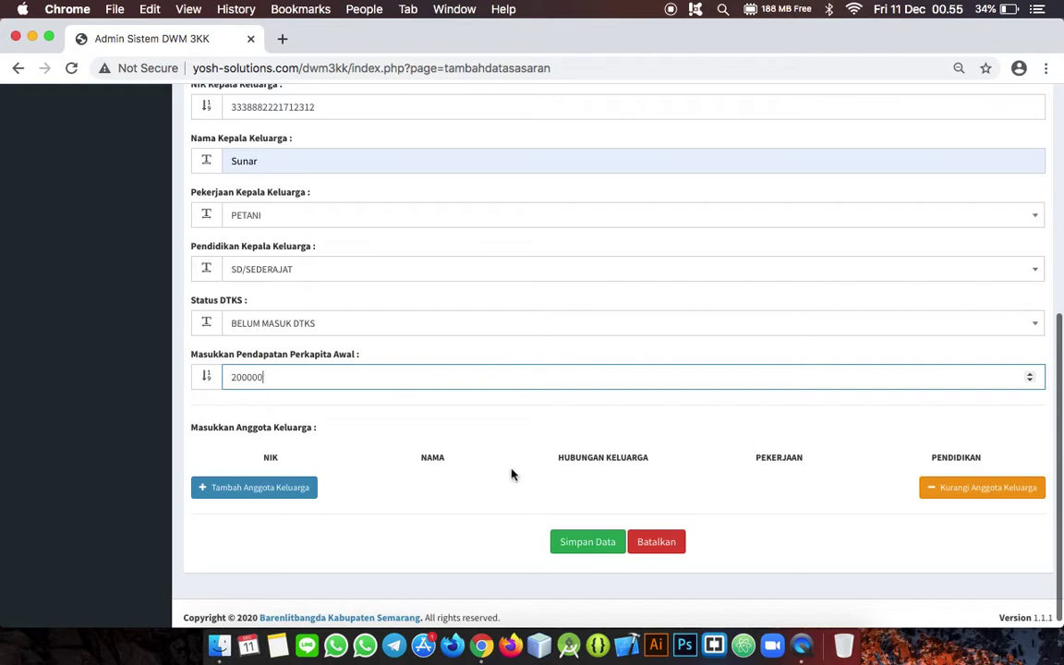
Step: Add two family member rows and paste the copied number as their NIKs, the first ending in 3
{"action": "left_click", "coordinate": [233, 494]}
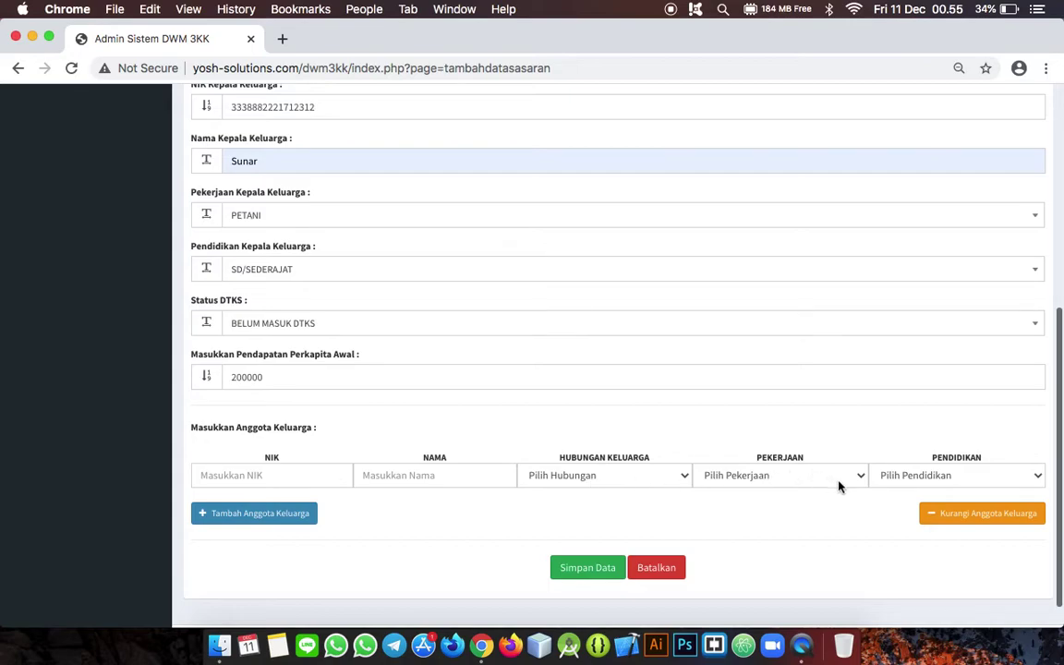
{"action": "left_click", "coordinate": [247, 524]}
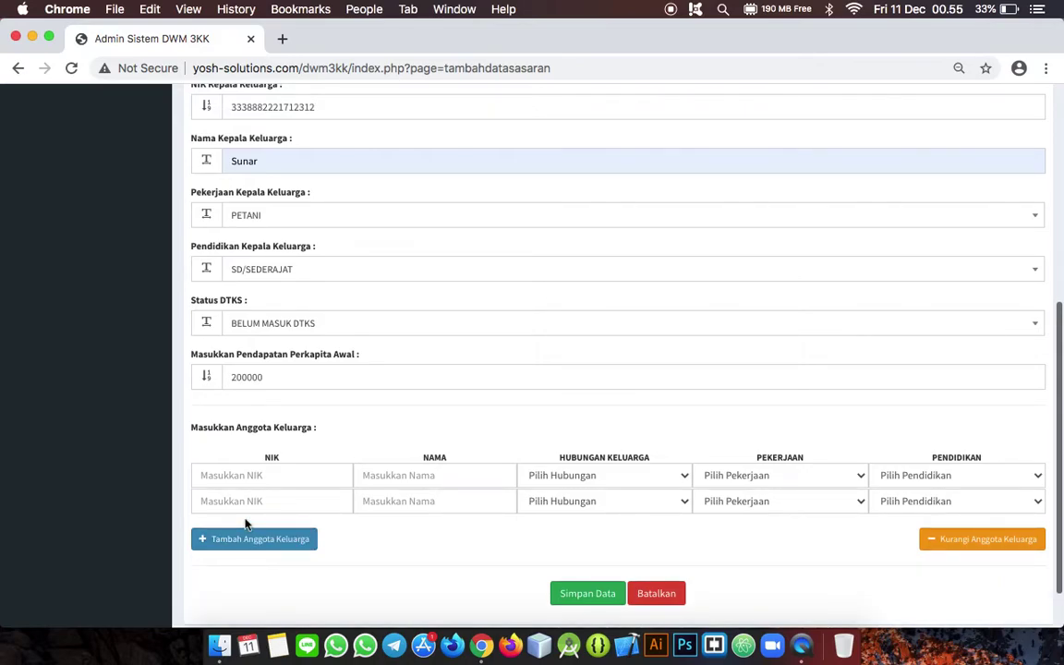
{"action": "left_click", "coordinate": [932, 540]}
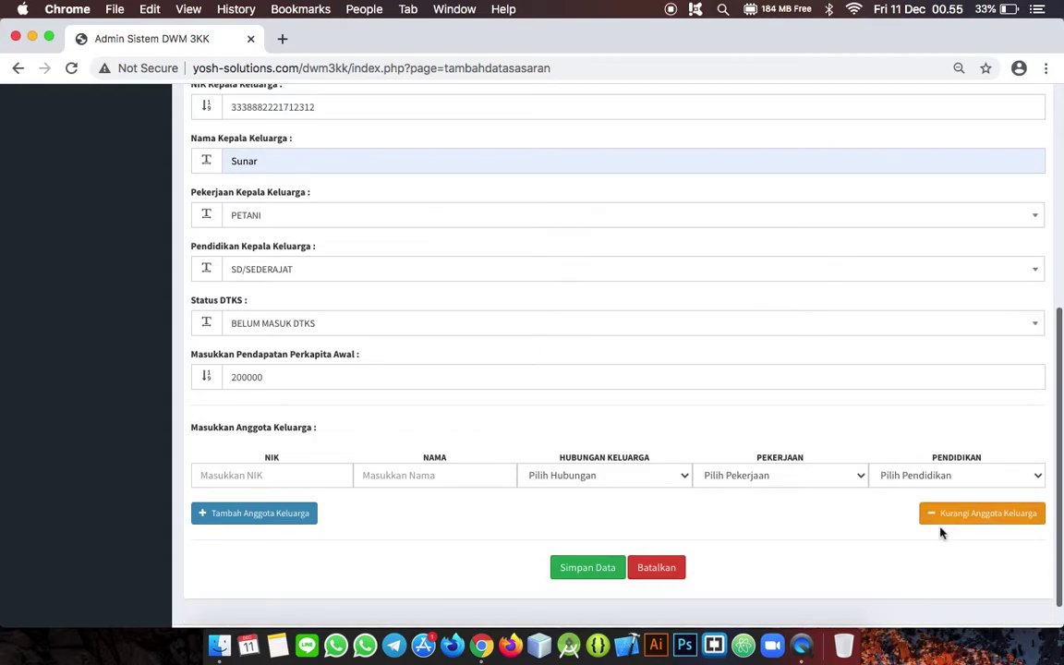
{"action": "left_click", "coordinate": [240, 518]}
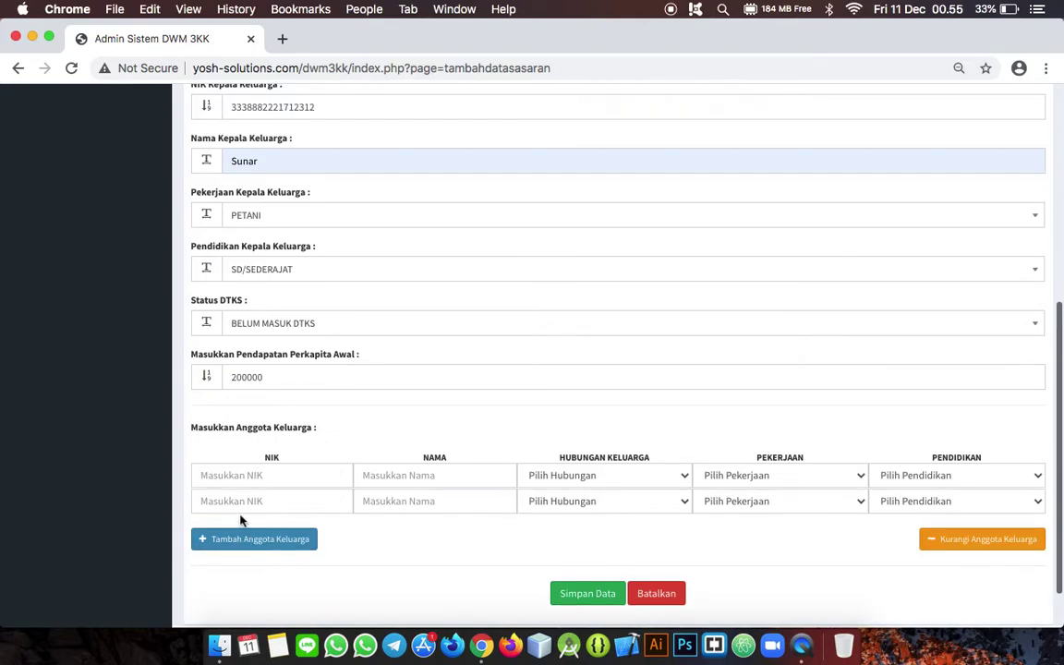
{"action": "left_click", "coordinate": [258, 476]}
{"action": "key", "text": "super+v"}
{"action": "key", "text": "BackSpace"}
{"action": "type", "text": "3"}
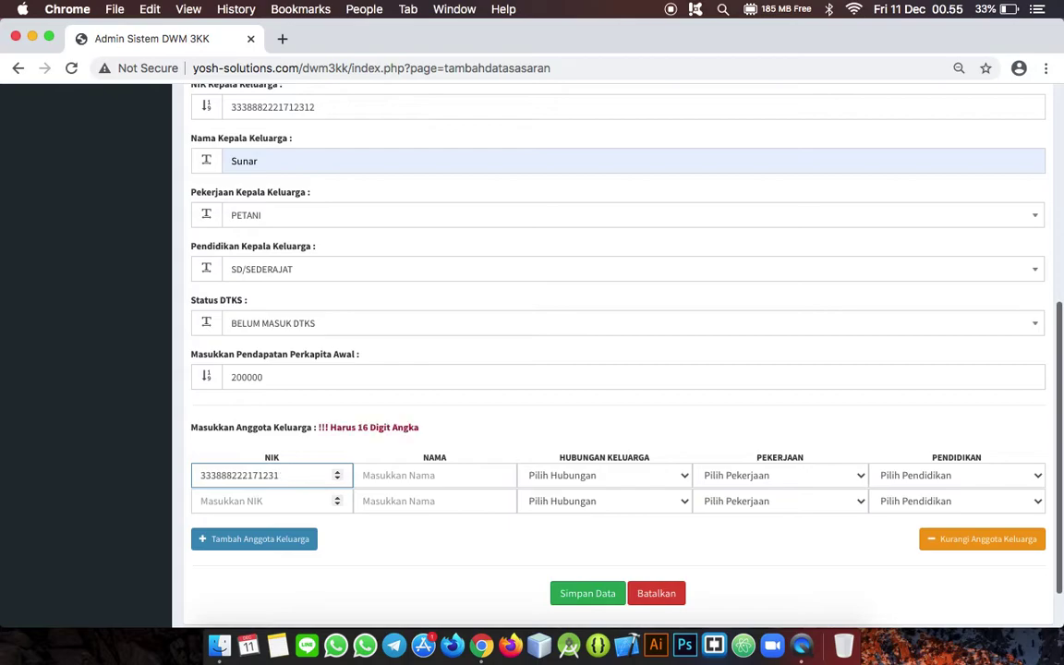
{"action": "left_click", "coordinate": [268, 500]}
{"action": "key", "text": "super+v"}
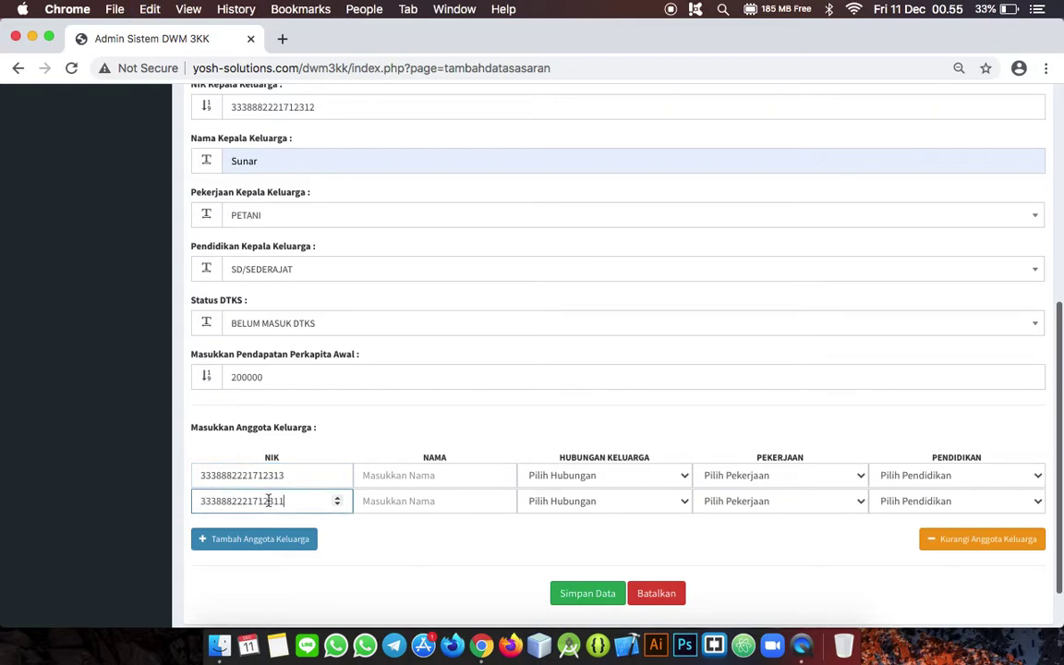
Step: Fill in both members' names and set their relationships to ISTRI and ANAK
{"action": "left_click", "coordinate": [387, 476]}
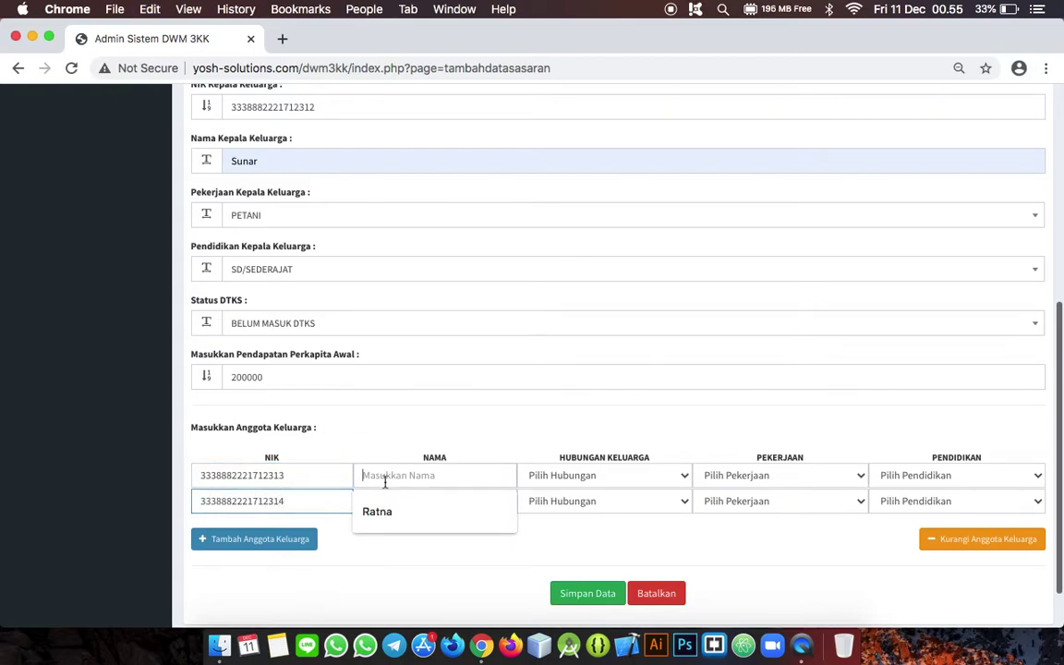
{"action": "left_click", "coordinate": [386, 500]}
{"action": "left_click", "coordinate": [387, 500]}
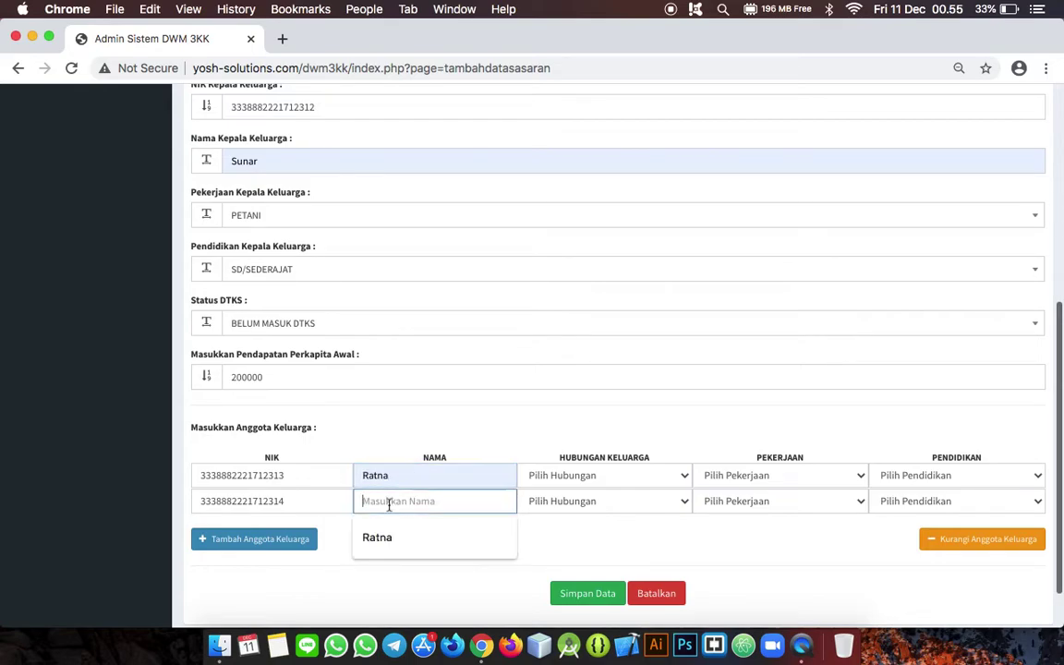
{"action": "type", "text": "Ibnu"}
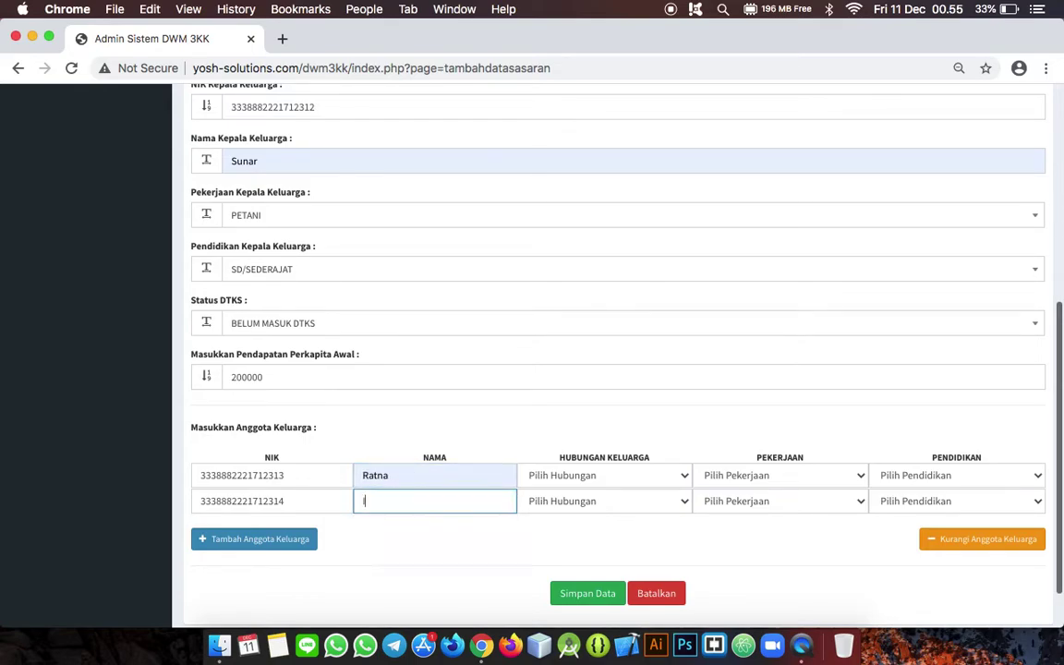
{"action": "left_click", "coordinate": [589, 475]}
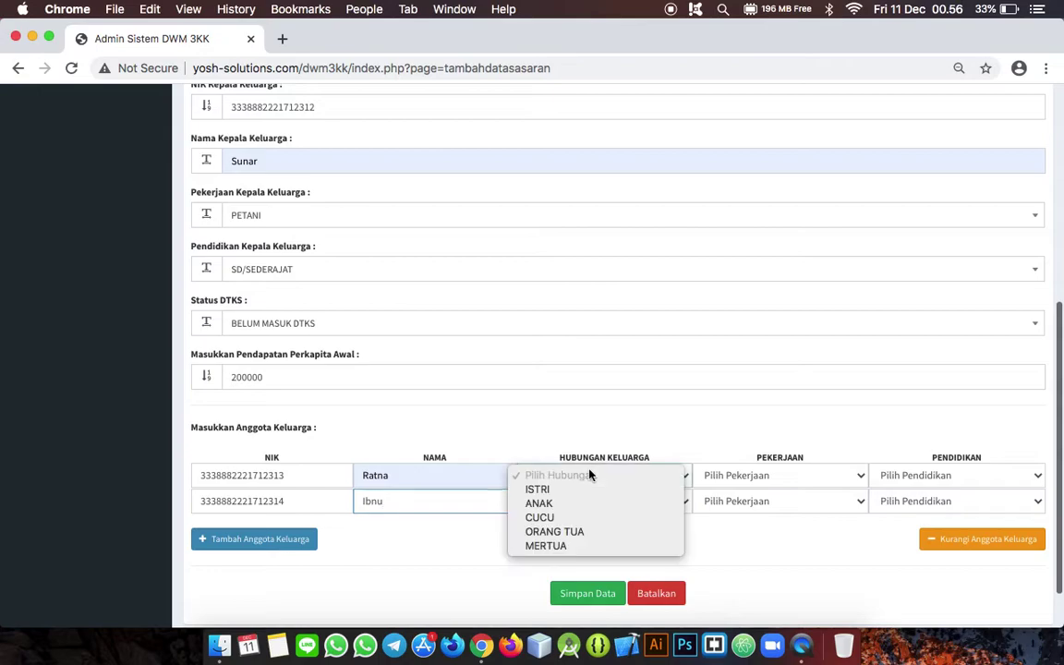
{"action": "left_click", "coordinate": [574, 489]}
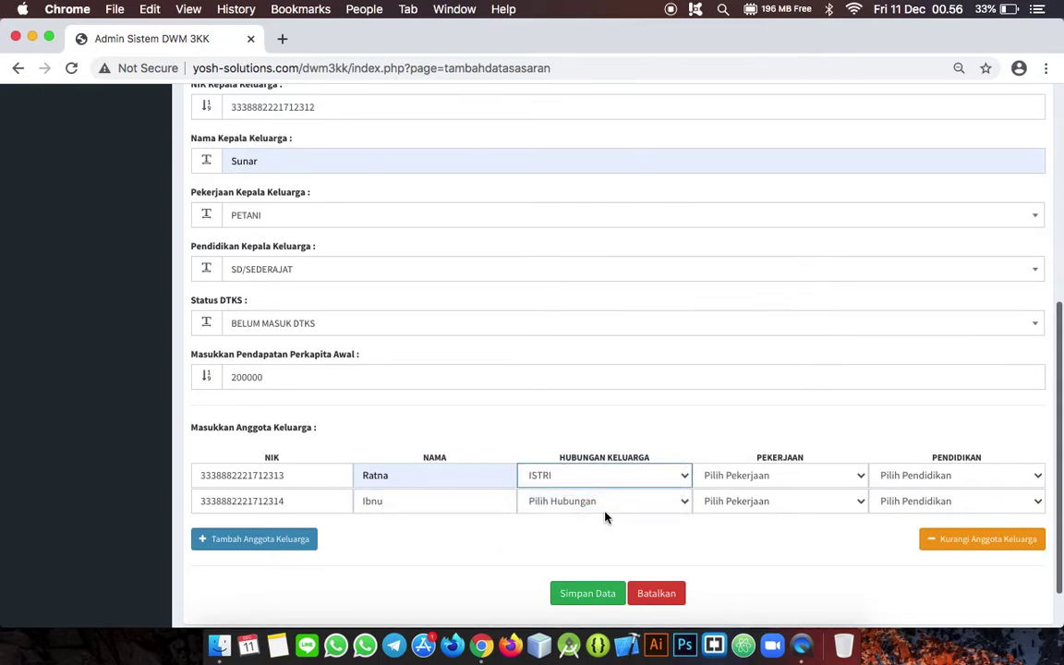
{"action": "left_click", "coordinate": [600, 503]}
{"action": "left_click", "coordinate": [757, 492]}
Step: Set jobs MENGURUS RUMAH TANGGA and TIDAK/BELUM BEKERJA, education SD/SEDERAJAT and SMP/SEDERAJAT, then save
{"action": "left_click", "coordinate": [759, 478]}
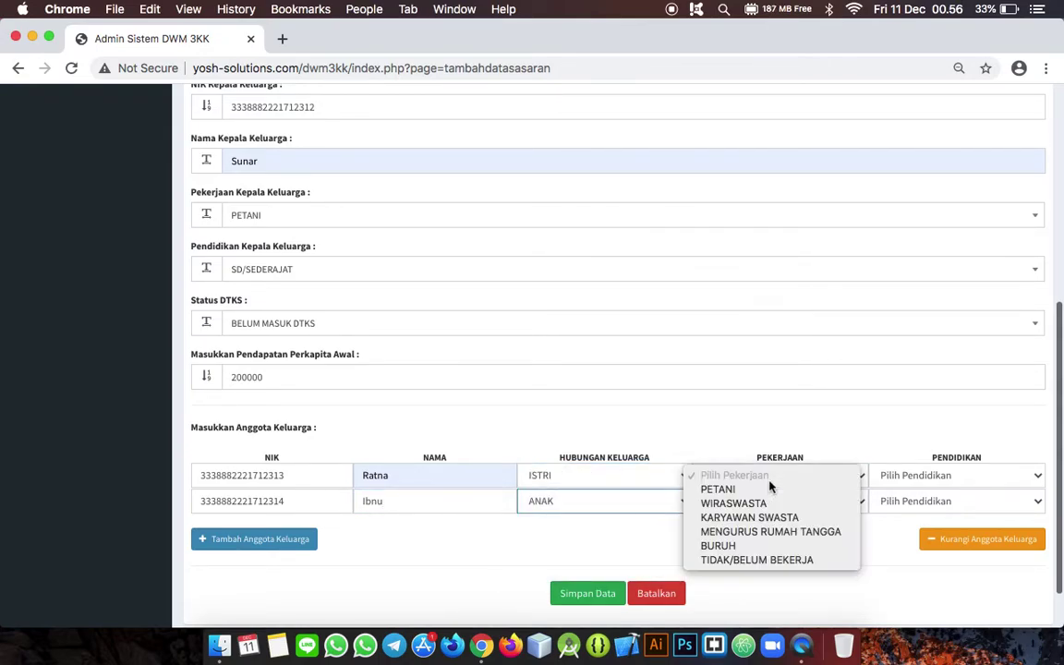
{"action": "left_click", "coordinate": [733, 534]}
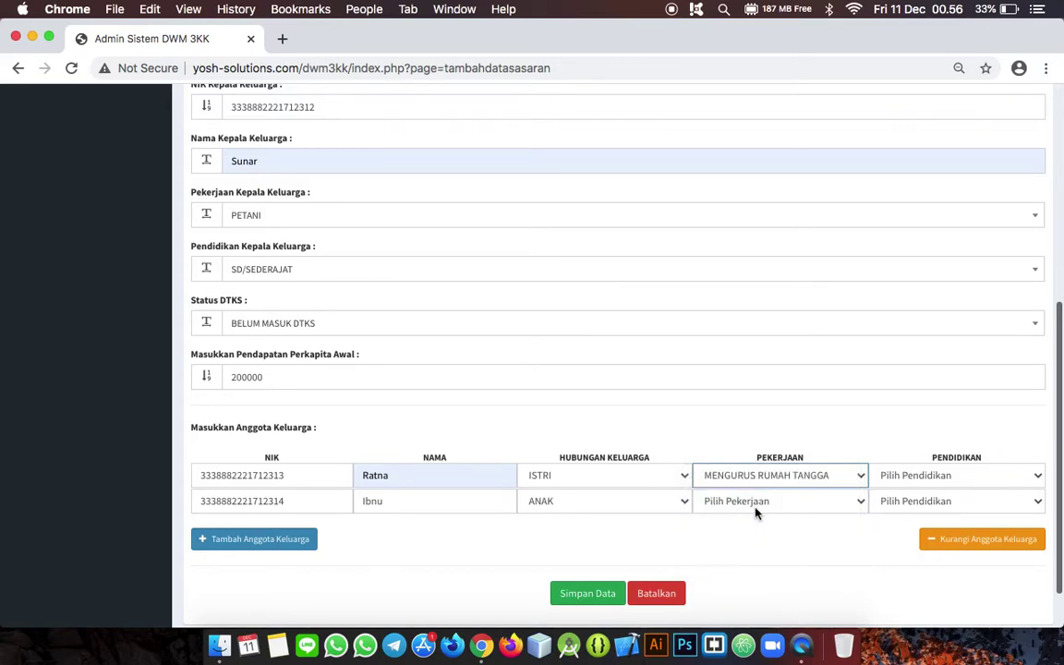
{"action": "left_click", "coordinate": [763, 504]}
{"action": "left_click", "coordinate": [730, 585]}
{"action": "left_click", "coordinate": [931, 501]}
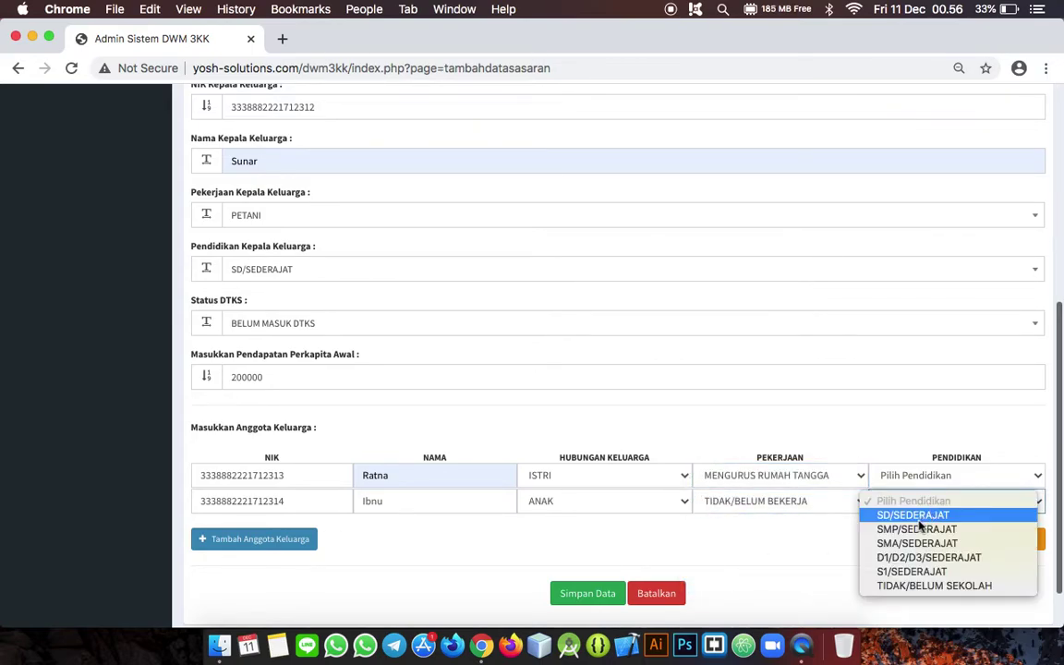
{"action": "left_click", "coordinate": [919, 528]}
{"action": "left_click", "coordinate": [926, 474]}
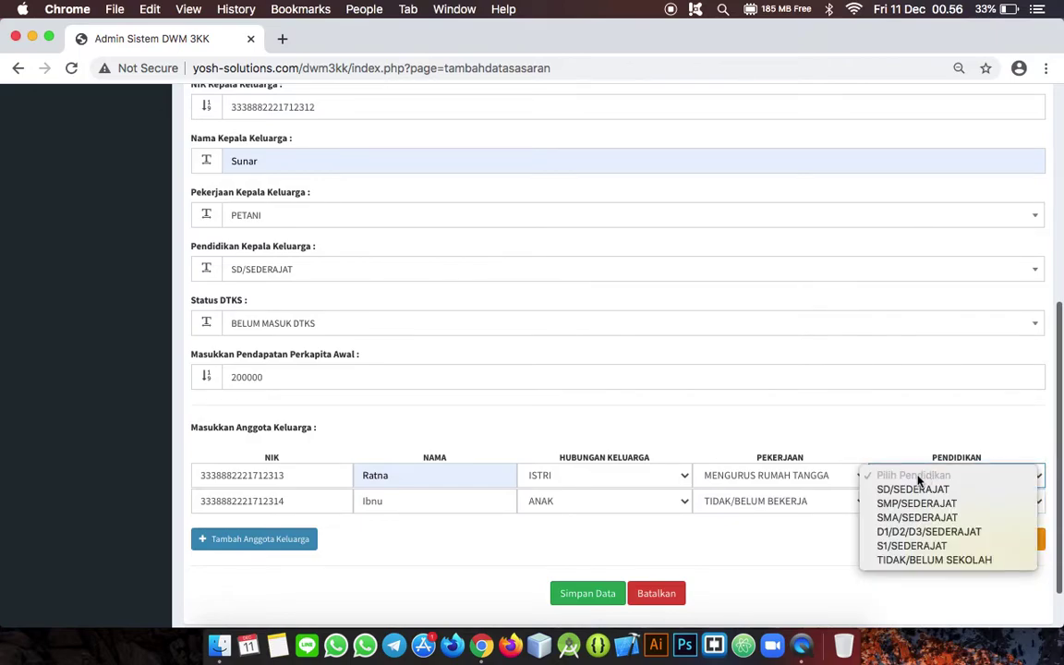
{"action": "left_click", "coordinate": [910, 489]}
{"action": "scroll", "coordinate": [700, 538], "scroll_direction": "up", "scroll_amount": 3}
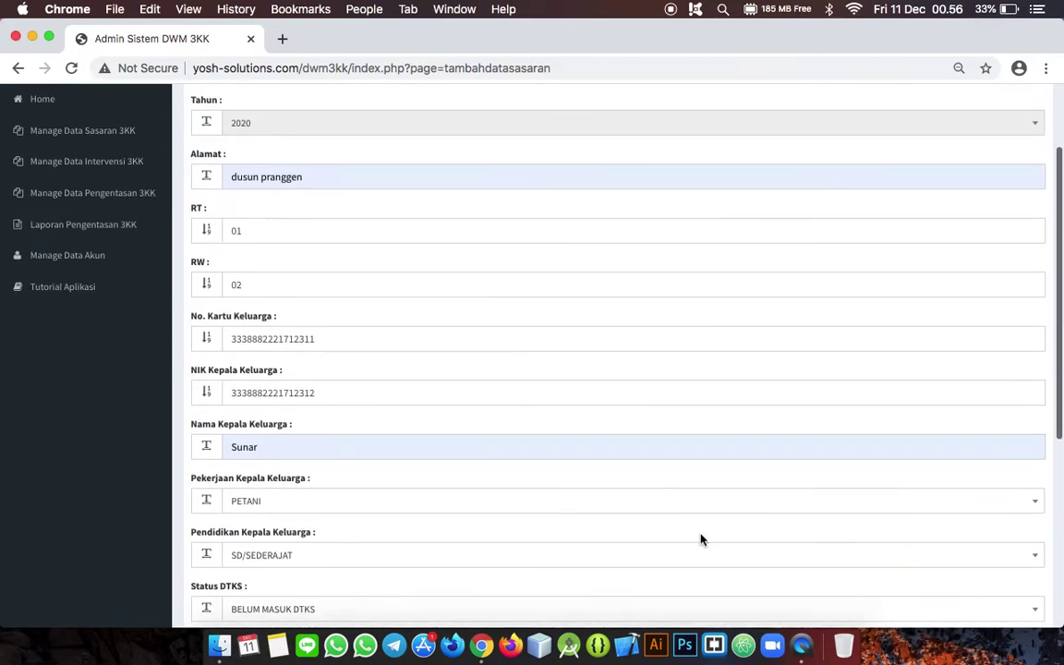
{"action": "scroll", "coordinate": [700, 537], "scroll_direction": "down", "scroll_amount": 4}
{"action": "left_click", "coordinate": [588, 543]}
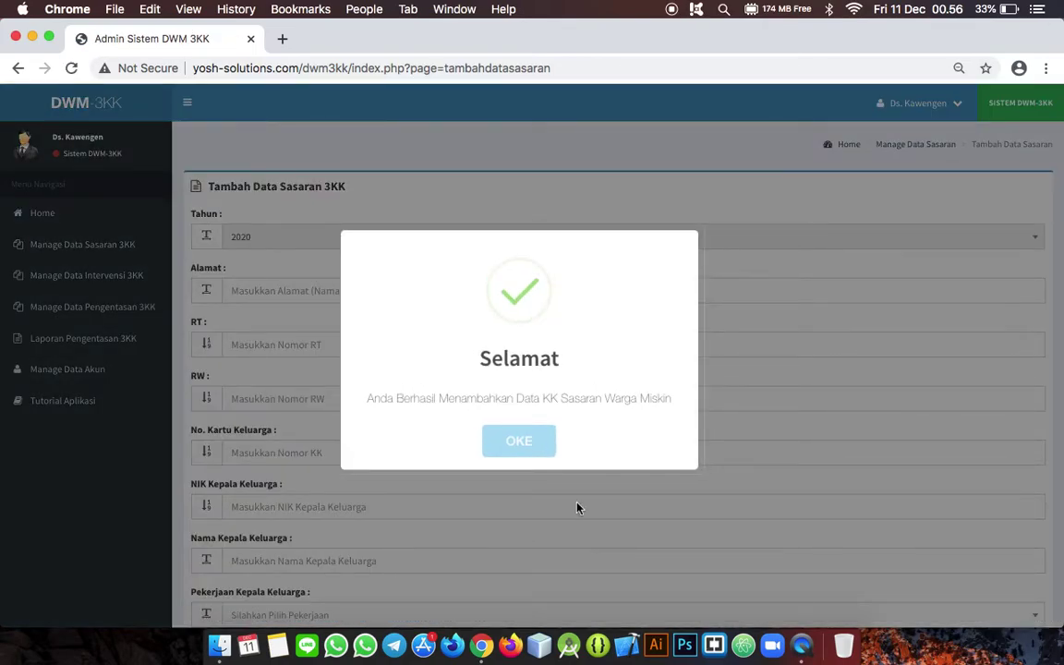
Step: Acknowledge the save message and print the dusun pranggen household's record
{"action": "left_click", "coordinate": [523, 444]}
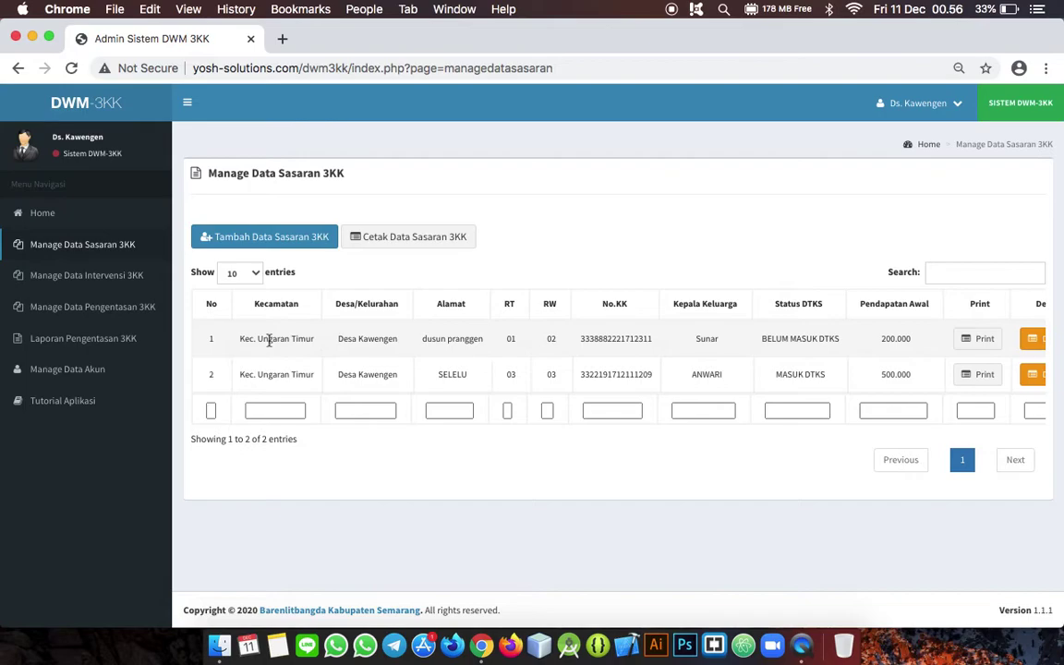
{"action": "scroll", "coordinate": [634, 335], "scroll_direction": "right", "scroll_amount": 5}
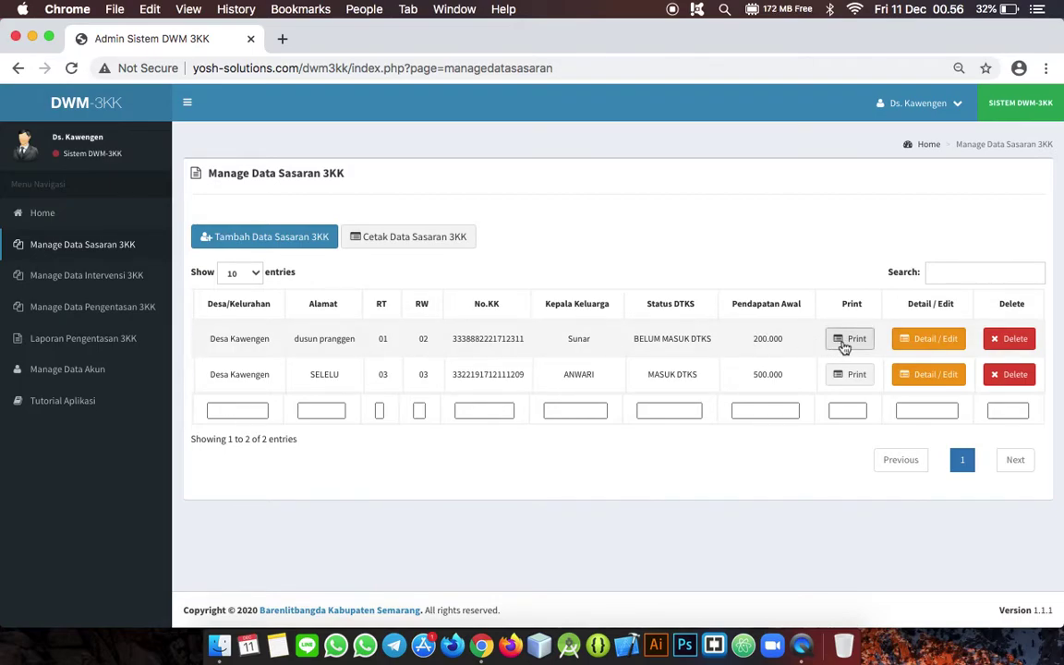
{"action": "left_click", "coordinate": [843, 342]}
{"action": "left_click", "coordinate": [594, 446]}
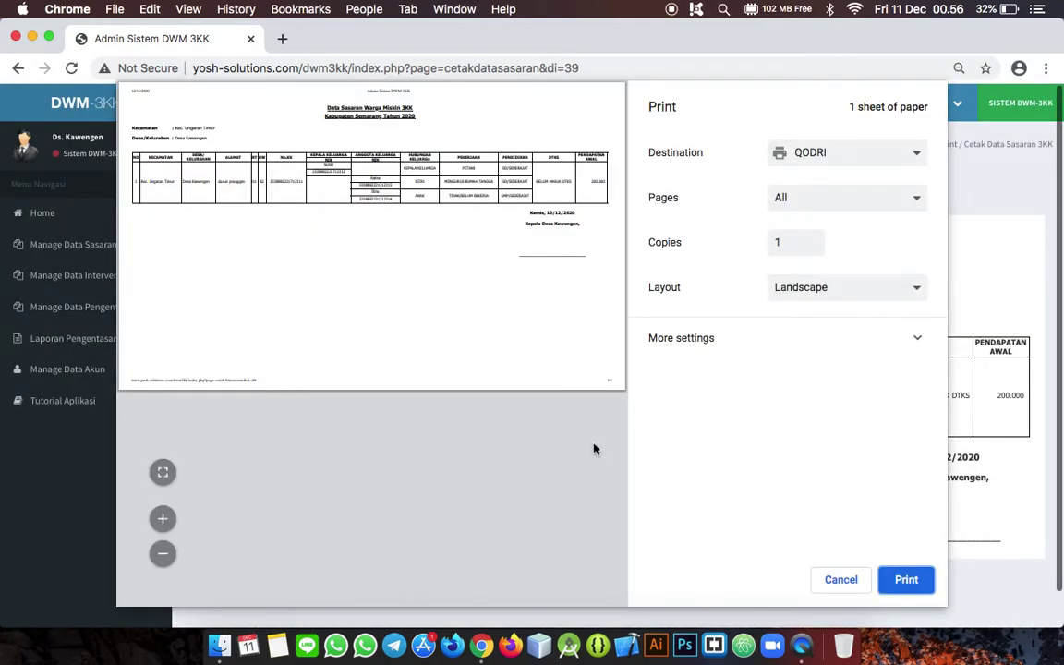
{"action": "left_click", "coordinate": [855, 581]}
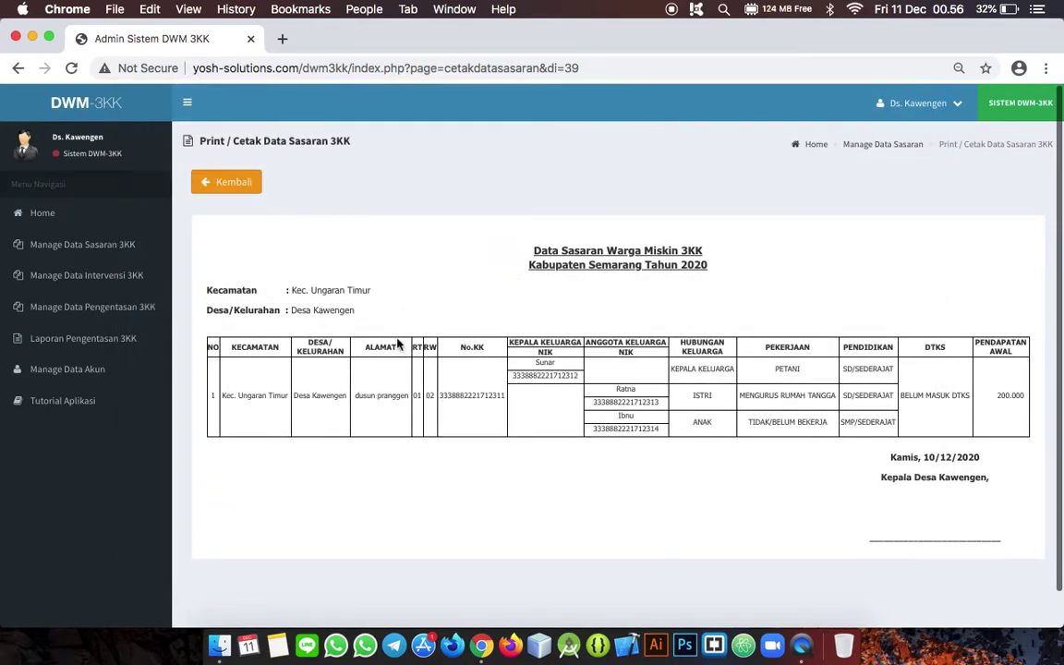
{"action": "left_click", "coordinate": [239, 184]}
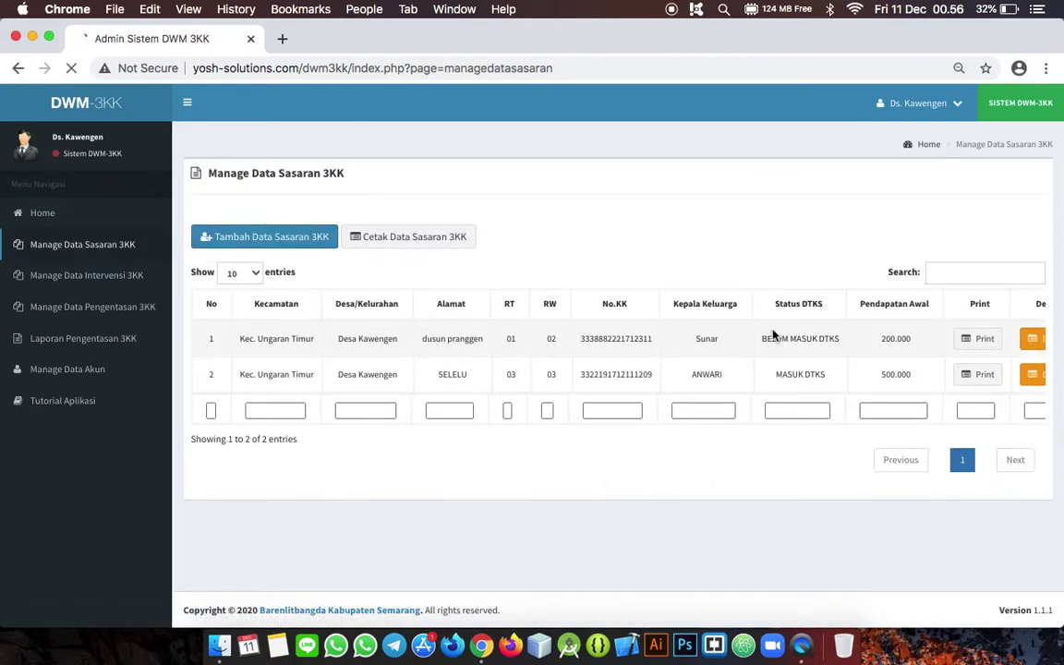
{"action": "scroll", "coordinate": [772, 335], "scroll_direction": "right", "scroll_amount": 5}
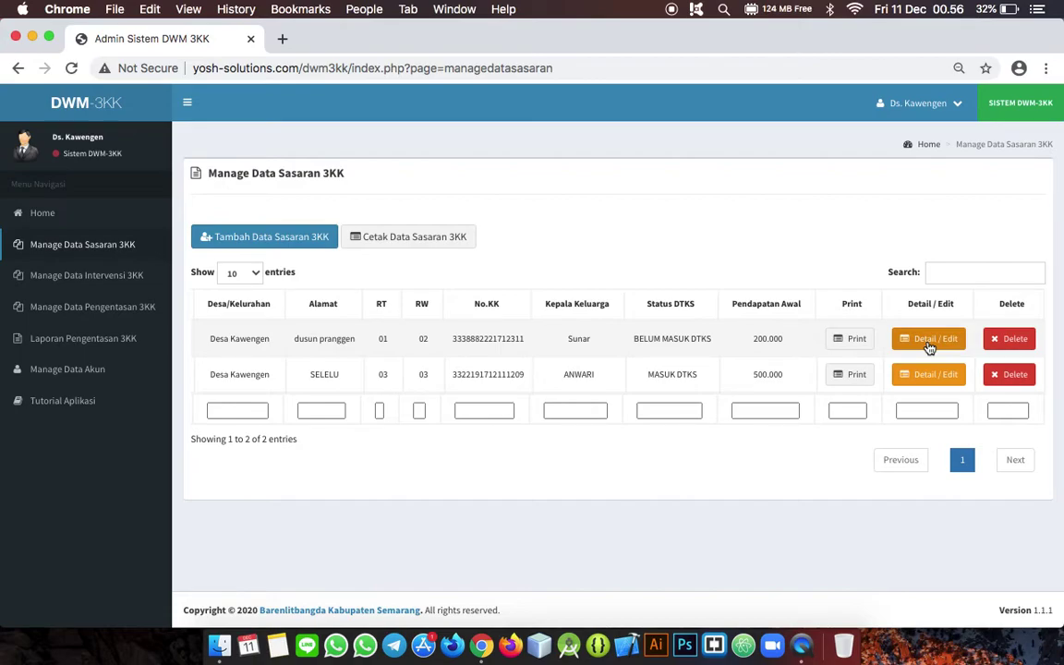
{"action": "left_click", "coordinate": [928, 342]}
{"action": "left_click", "coordinate": [586, 446]}
{"action": "scroll", "coordinate": [589, 449], "scroll_direction": "down", "scroll_amount": 3}
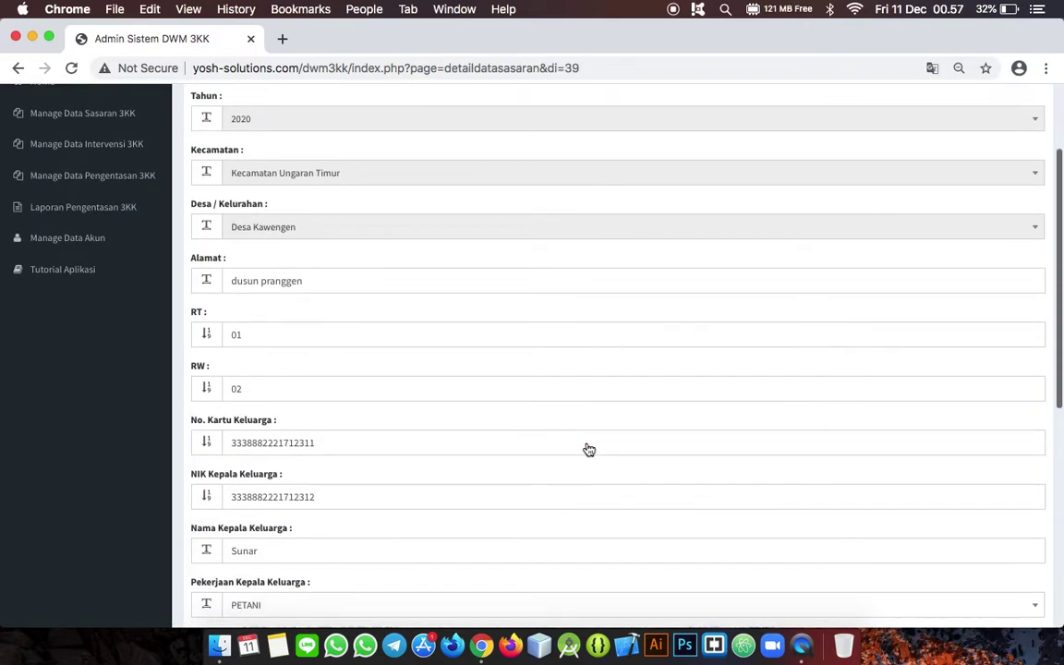
{"action": "scroll", "coordinate": [589, 450], "scroll_direction": "down", "scroll_amount": 10}
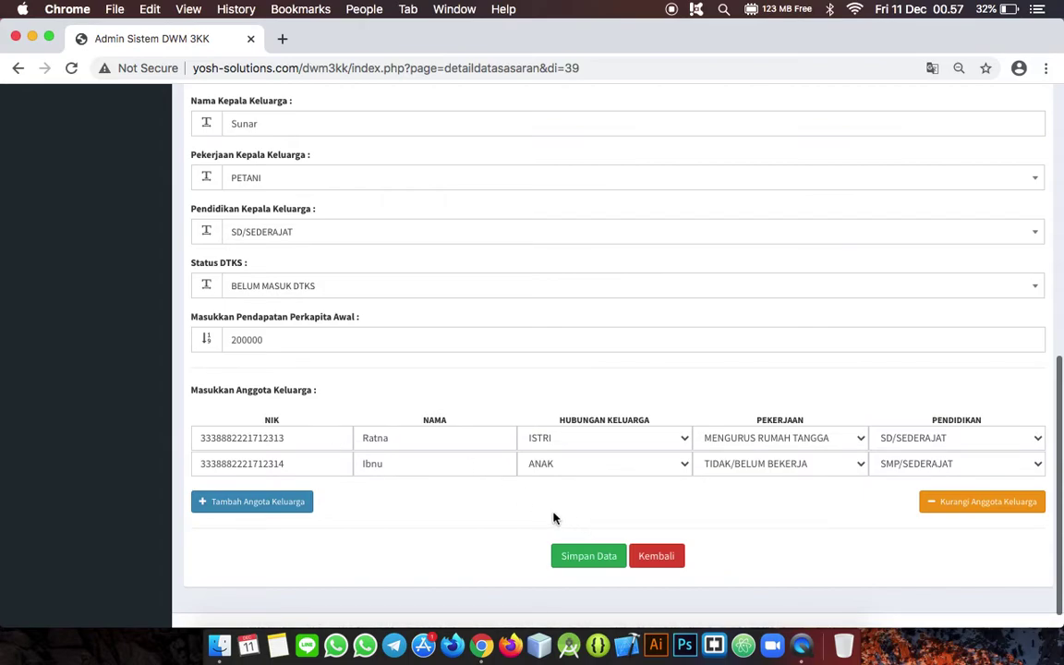
{"action": "left_click", "coordinate": [660, 557]}
{"action": "scroll", "coordinate": [896, 340], "scroll_direction": "right", "scroll_amount": 3}
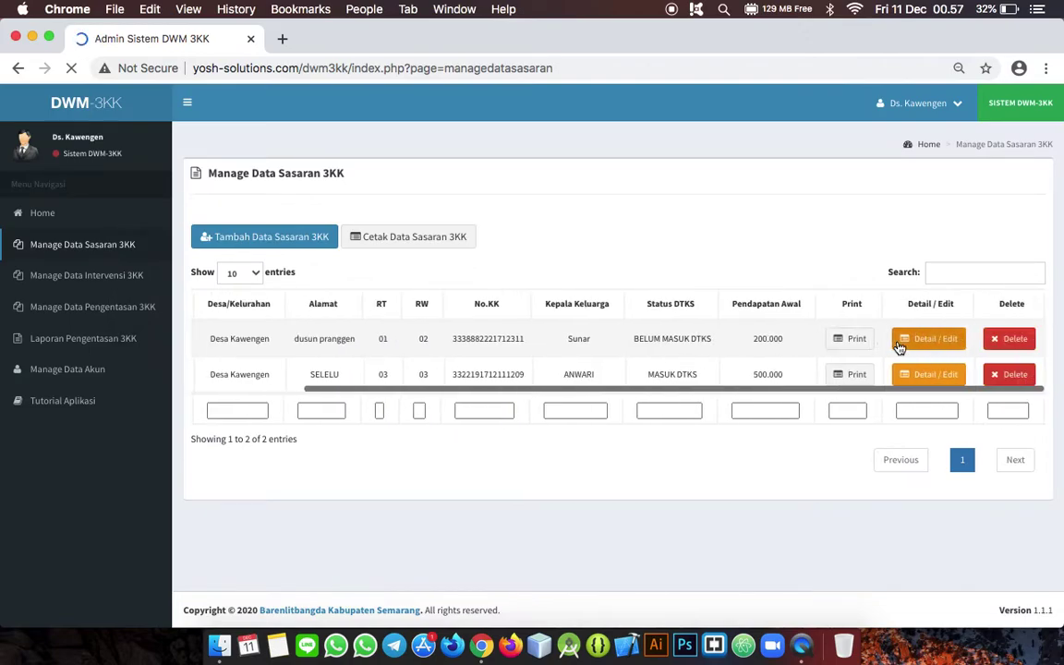
{"action": "scroll", "coordinate": [597, 360], "scroll_direction": "left", "scroll_amount": 3}
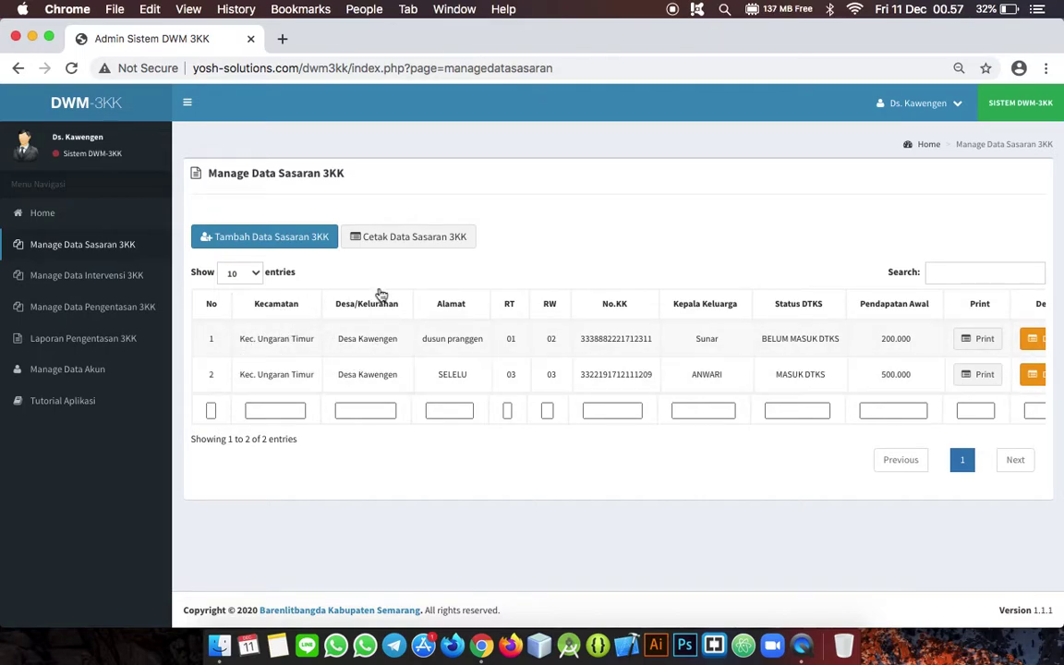
{"action": "left_click", "coordinate": [420, 241]}
{"action": "left_click", "coordinate": [565, 443]}
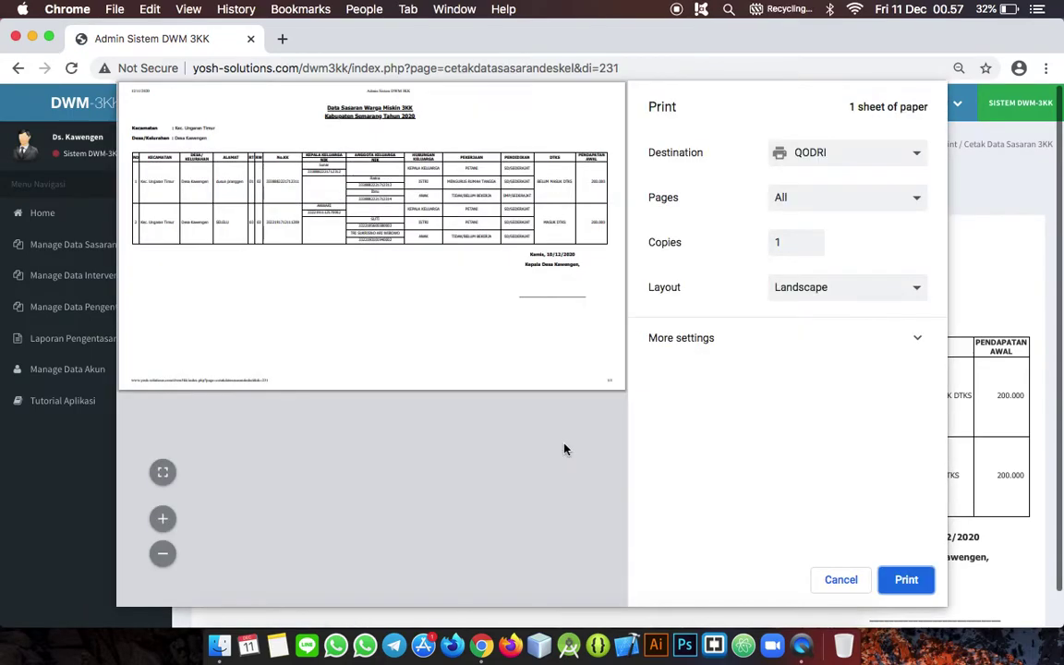
{"action": "left_click", "coordinate": [162, 518]}
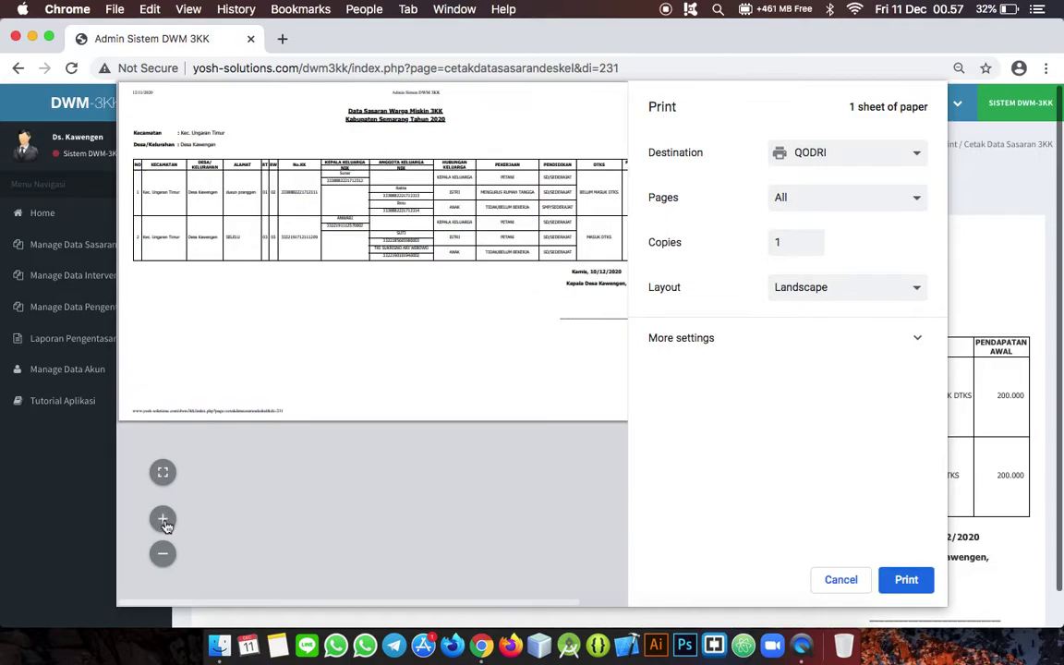
{"action": "left_click", "coordinate": [163, 518]}
{"action": "scroll", "coordinate": [411, 370], "scroll_direction": "right", "scroll_amount": 10}
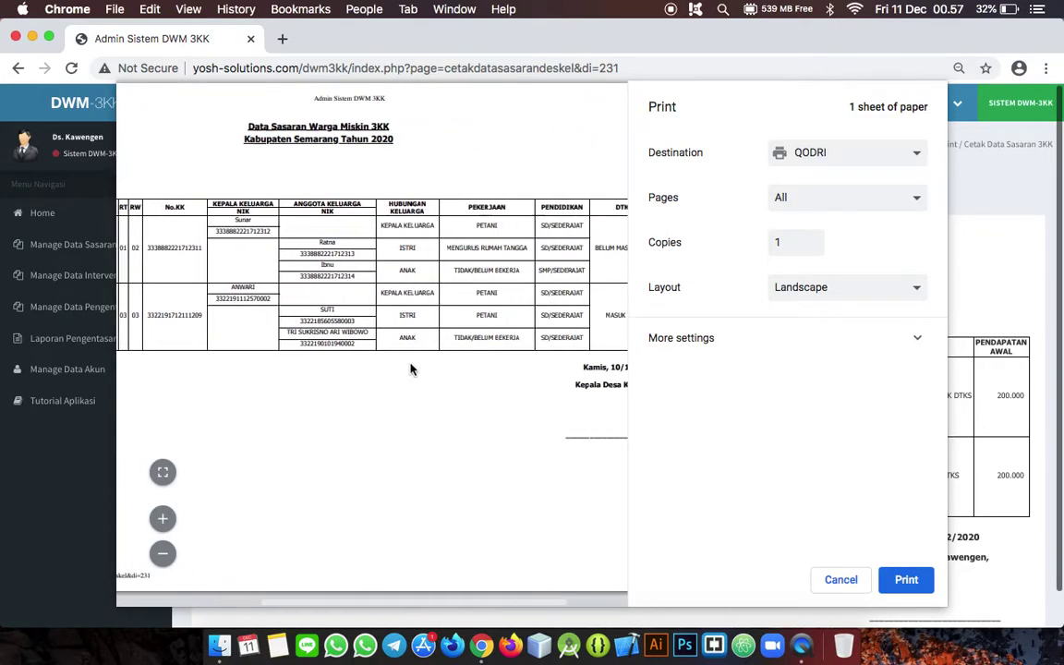
{"action": "scroll", "coordinate": [410, 369], "scroll_direction": "left", "scroll_amount": 10}
{"action": "scroll", "coordinate": [413, 368], "scroll_direction": "right", "scroll_amount": 10}
{"action": "scroll", "coordinate": [456, 370], "scroll_direction": "left", "scroll_amount": 5}
{"action": "scroll", "coordinate": [456, 370], "scroll_direction": "left", "scroll_amount": 3}
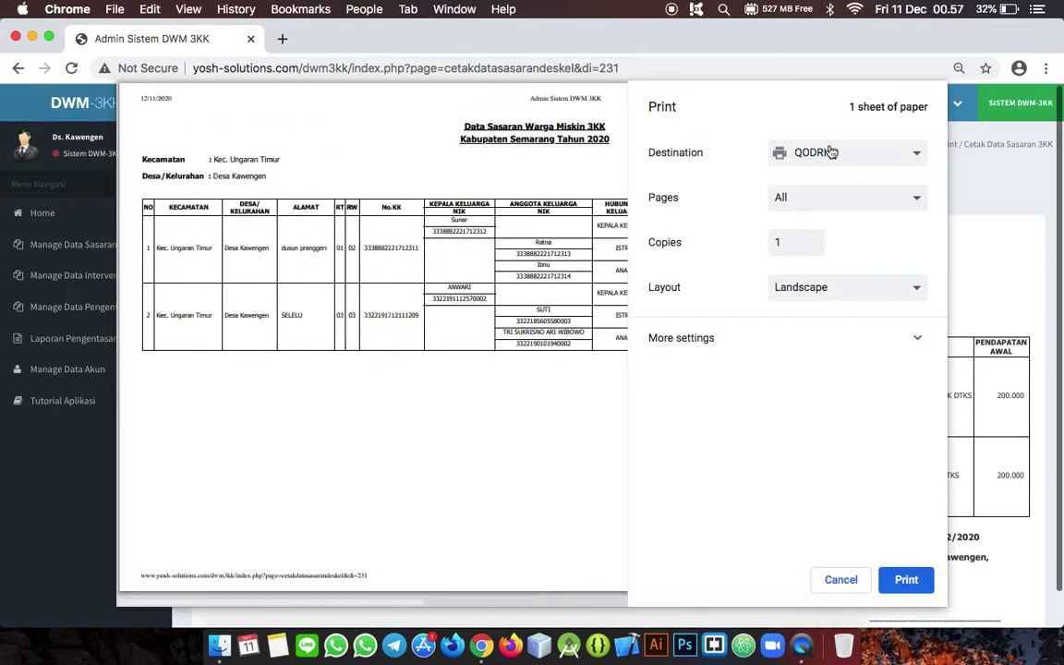
{"action": "left_click", "coordinate": [919, 342]}
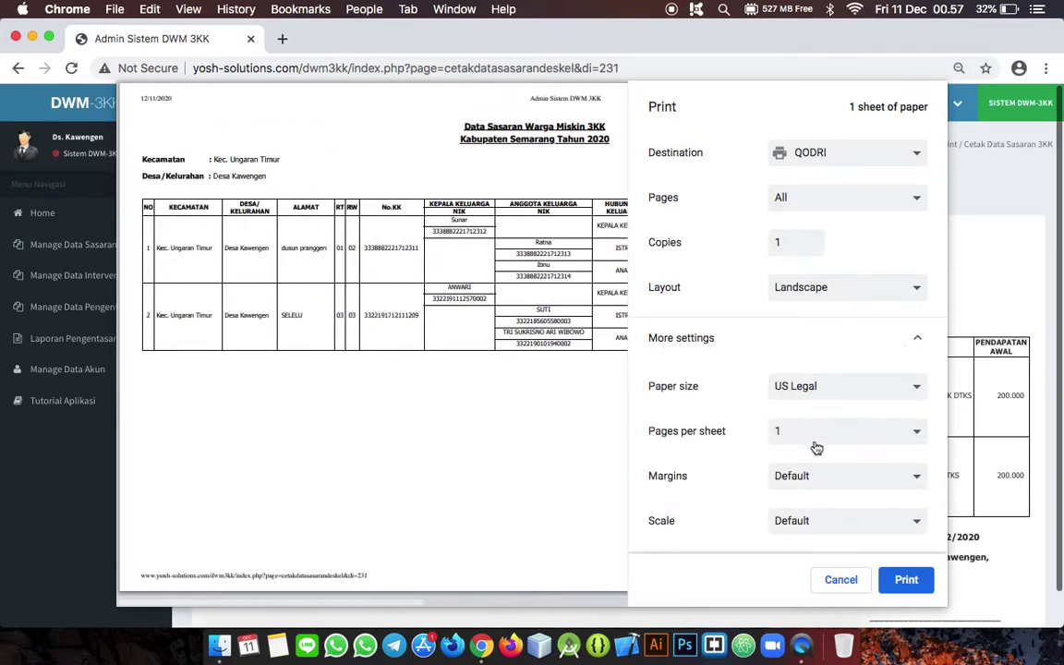
{"action": "scroll", "coordinate": [816, 451], "scroll_direction": "down", "scroll_amount": 1}
{"action": "scroll", "coordinate": [815, 451], "scroll_direction": "down", "scroll_amount": 2}
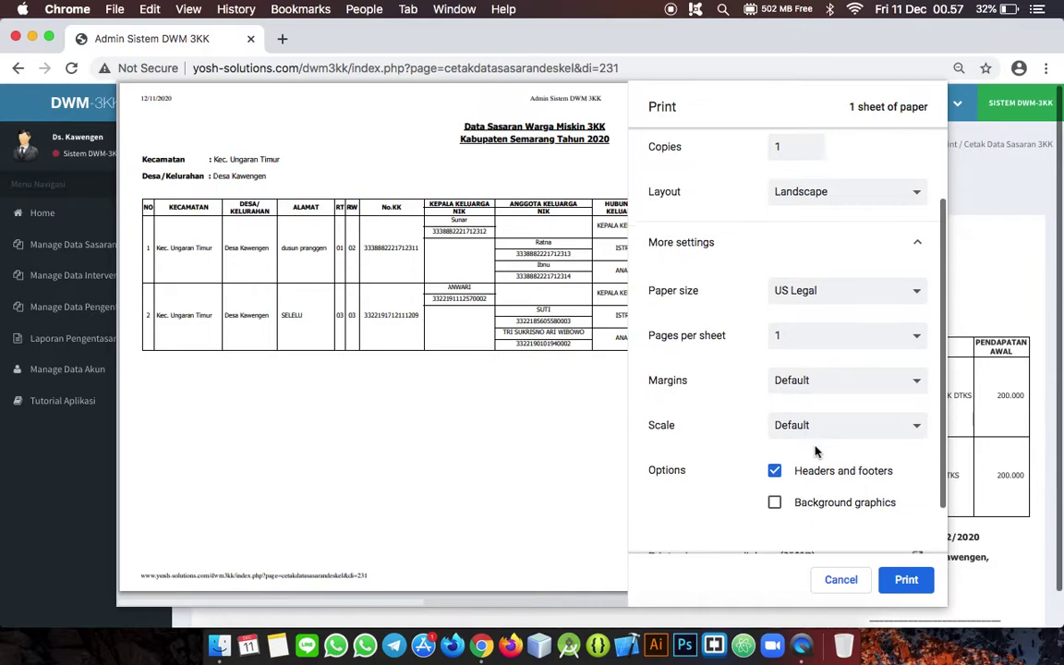
{"action": "scroll", "coordinate": [816, 451], "scroll_direction": "up", "scroll_amount": 1}
{"action": "scroll", "coordinate": [816, 451], "scroll_direction": "up", "scroll_amount": 1}
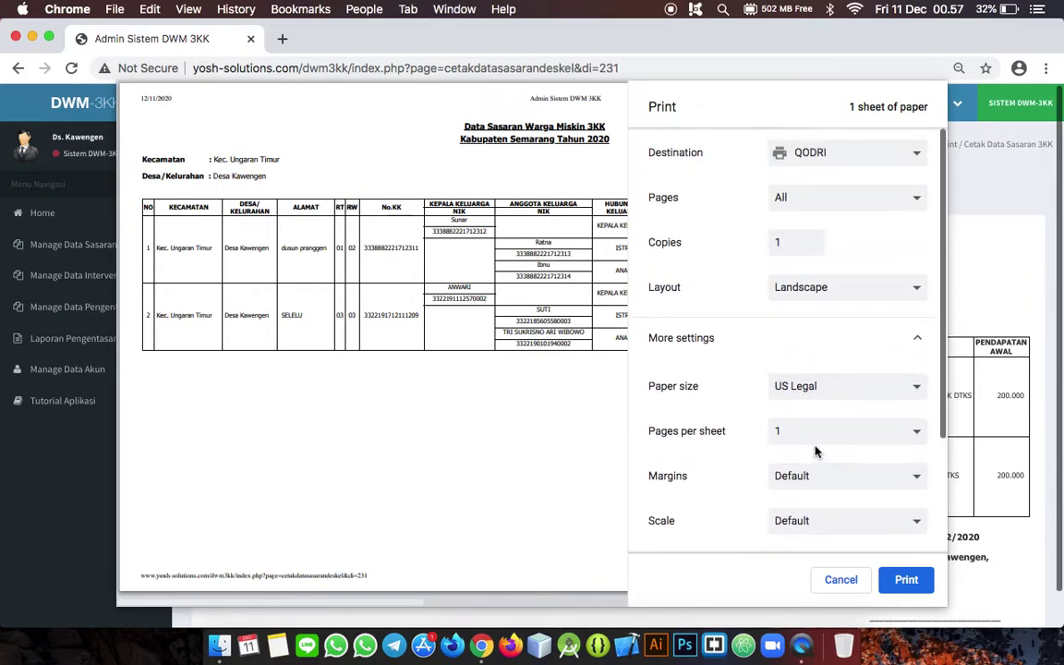
{"action": "scroll", "coordinate": [815, 451], "scroll_direction": "down", "scroll_amount": 3}
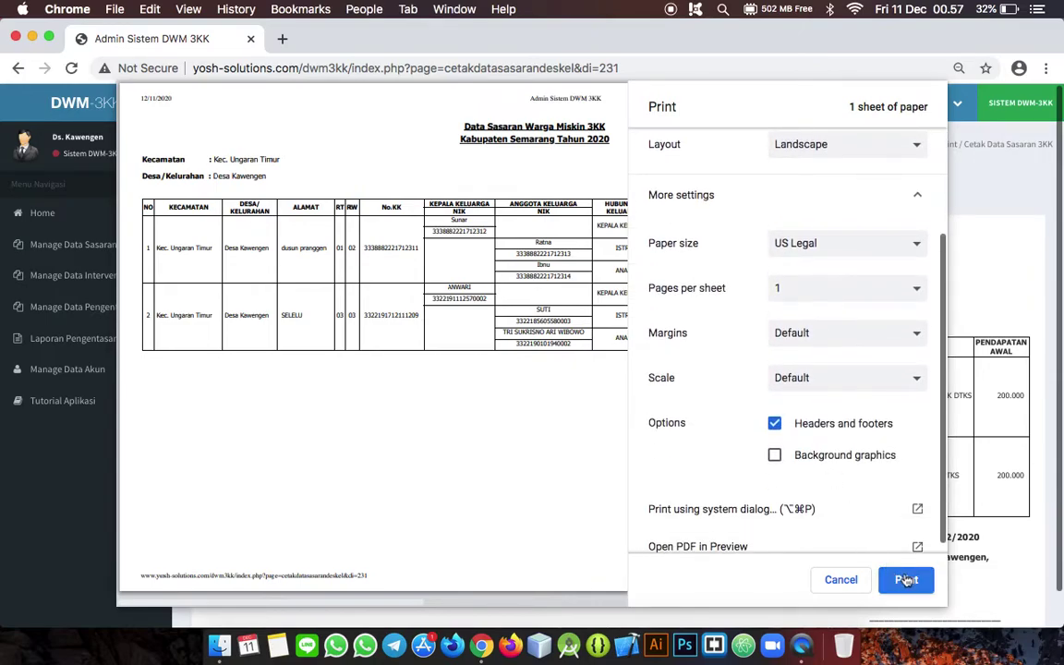
{"action": "left_click", "coordinate": [846, 580]}
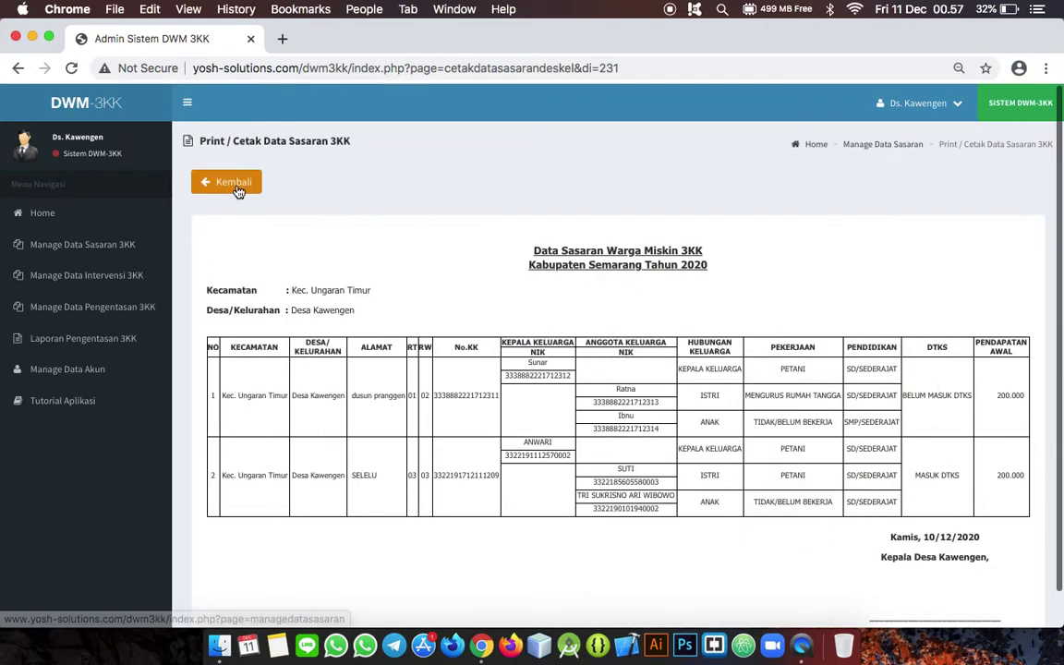
{"action": "left_click", "coordinate": [229, 182]}
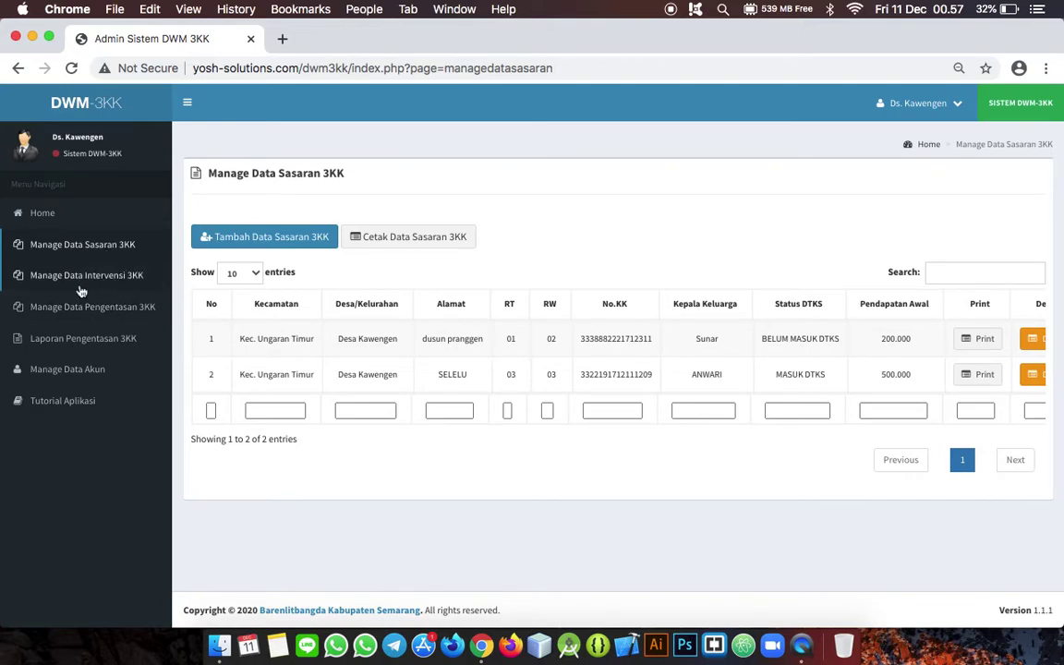
Step: Go to Manage Data Intervensi and start a new Tambah Data Intervensi record
{"action": "left_click", "coordinate": [127, 288]}
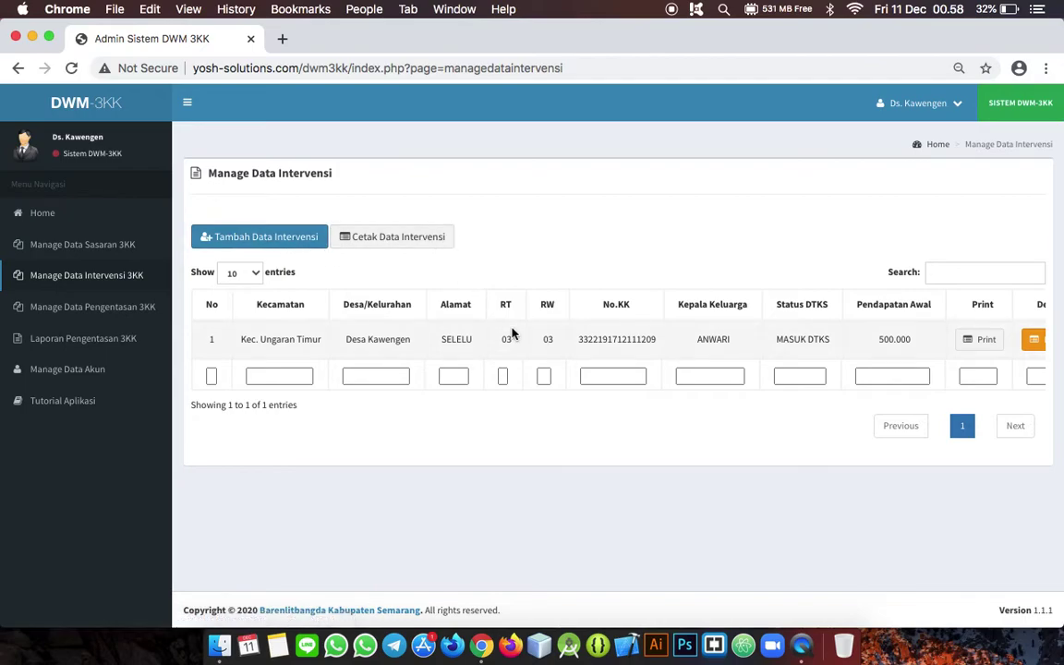
{"action": "scroll", "coordinate": [659, 348], "scroll_direction": "right", "scroll_amount": 5}
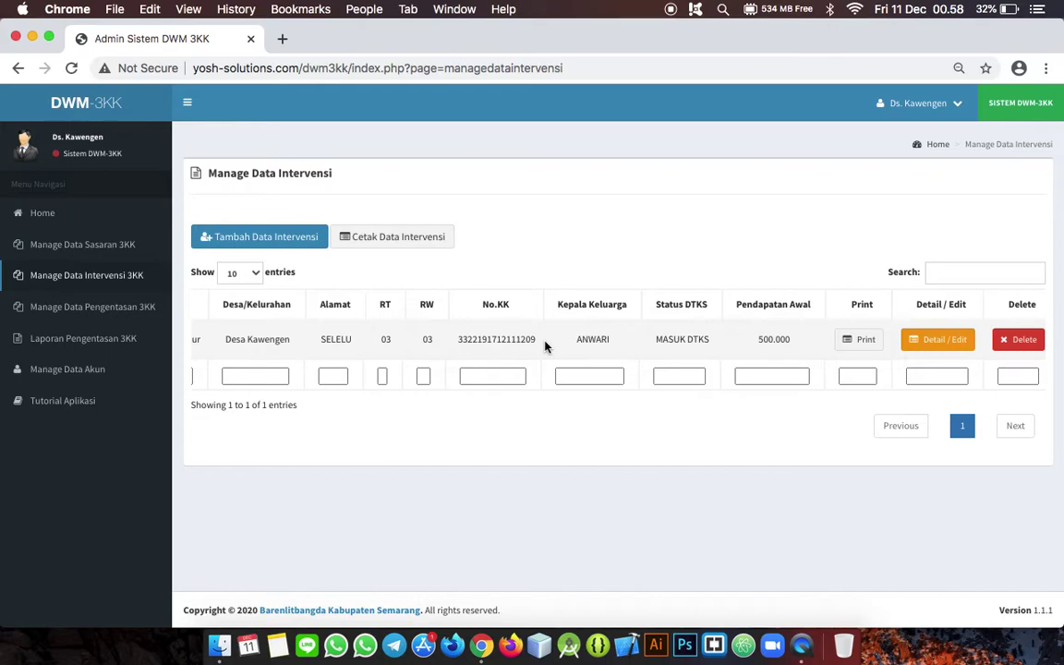
{"action": "scroll", "coordinate": [544, 342], "scroll_direction": "left", "scroll_amount": 2}
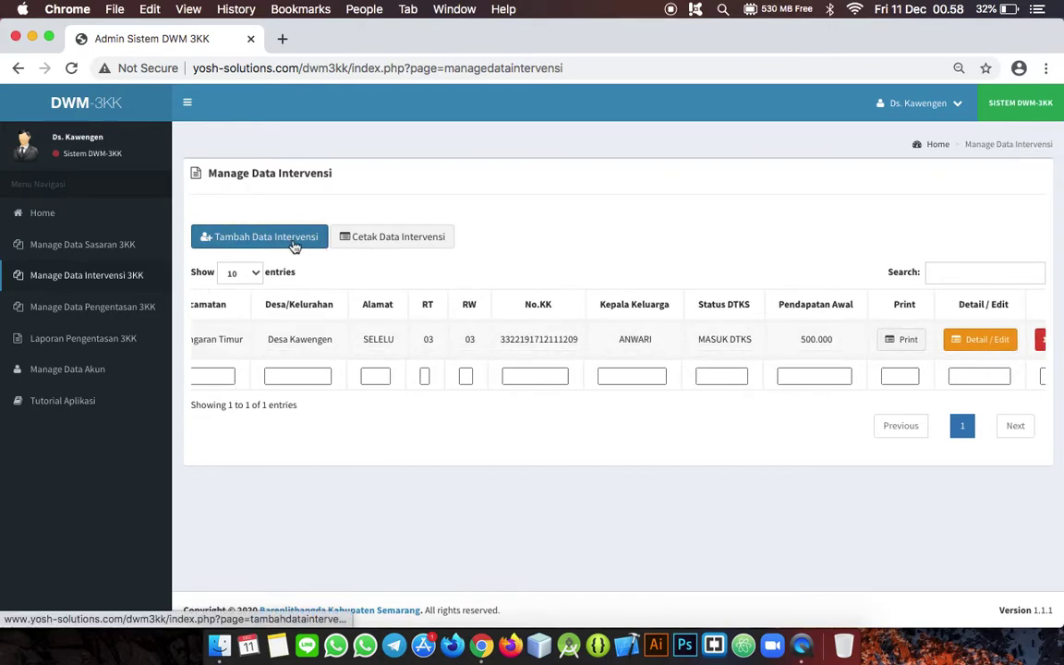
{"action": "left_click", "coordinate": [294, 240]}
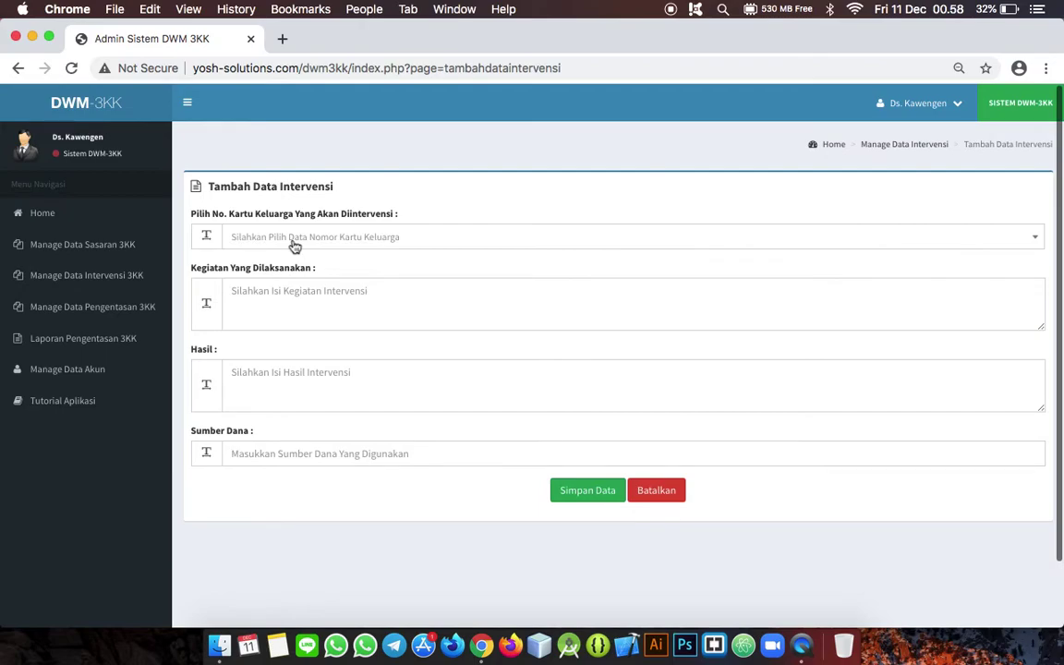
{"action": "left_click", "coordinate": [294, 242]}
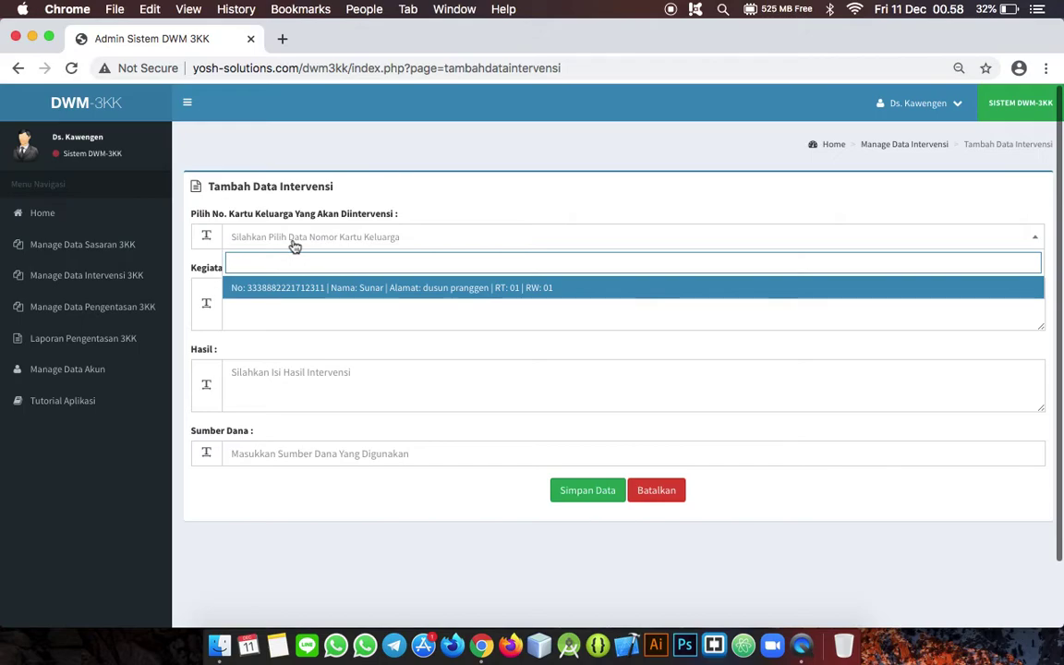
Step: Record Pelatihan Menjahit, result Dapat Meningkatkan Penghasilan, funded by Swadaya Masyarakat, for the chosen family card
{"action": "left_click", "coordinate": [321, 289]}
{"action": "left_click", "coordinate": [288, 294]}
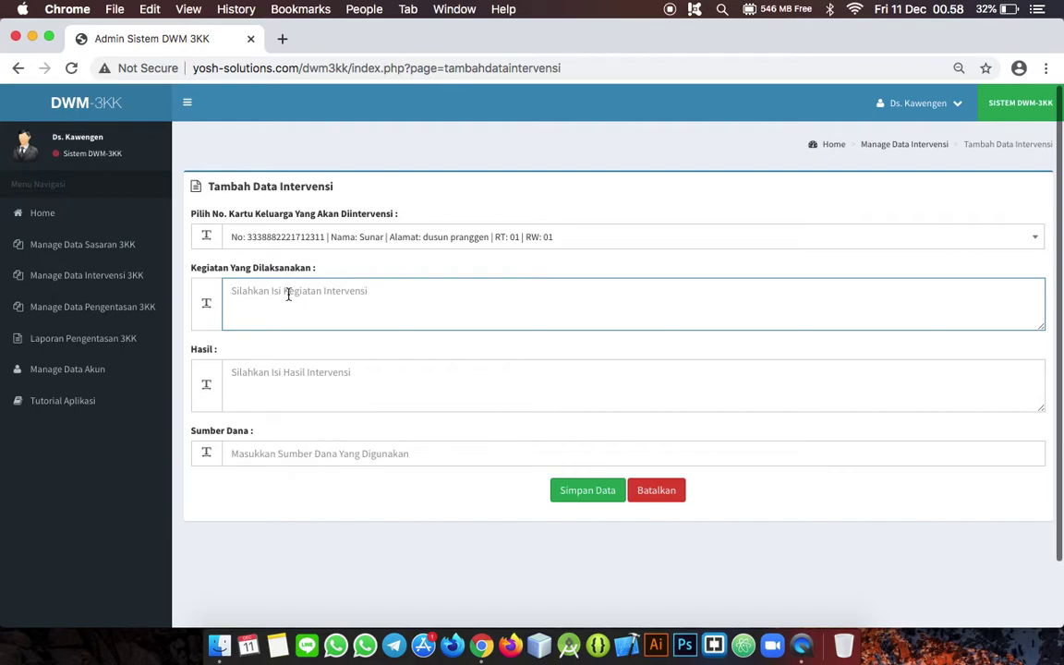
{"action": "type", "text": "Pelatihan Menjahit"}
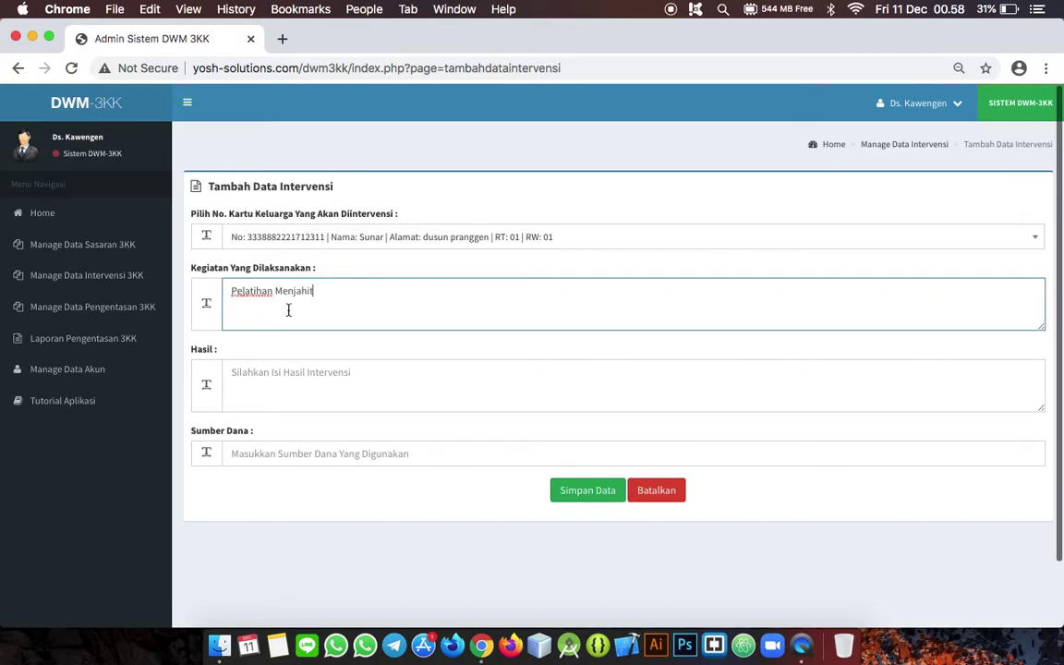
{"action": "left_click", "coordinate": [309, 372]}
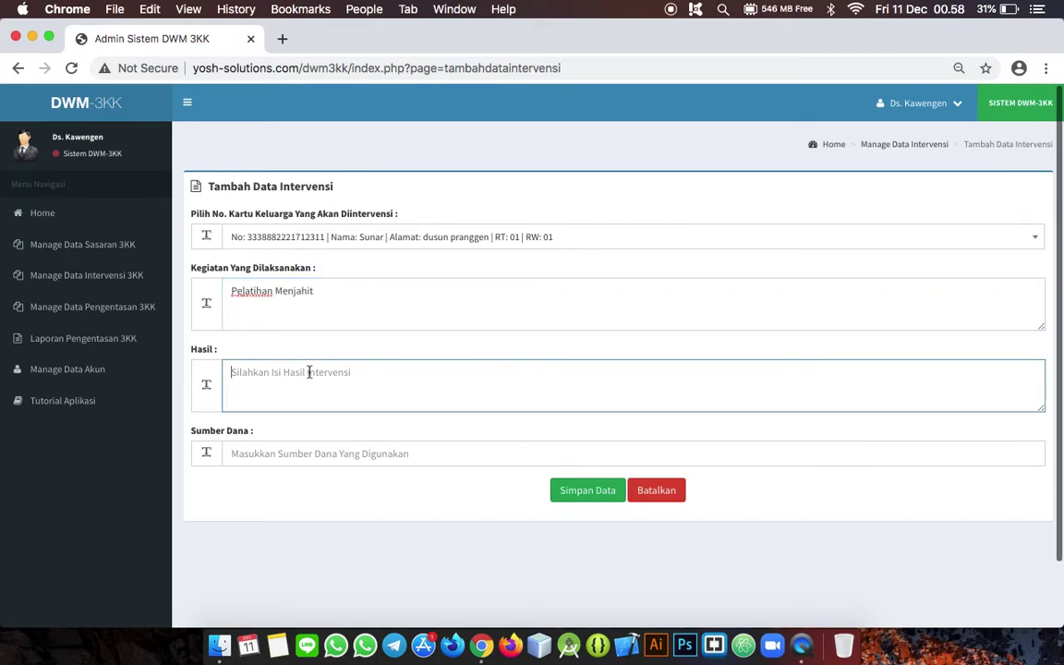
{"action": "type", "text": "Dap"}
{"action": "type", "text": "enin"}
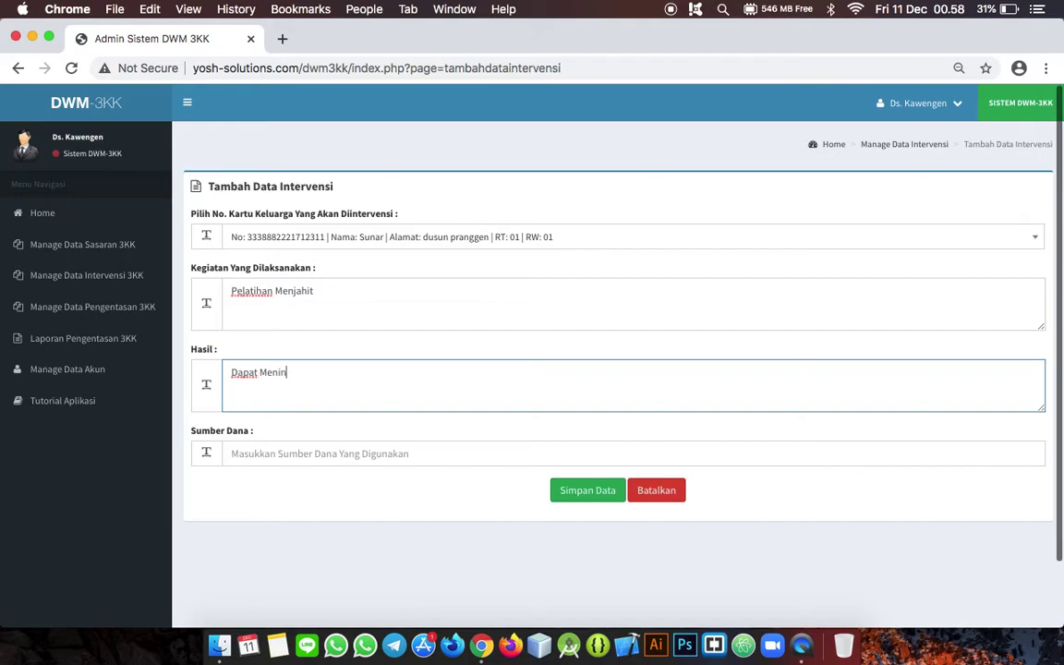
{"action": "type", "text": "gkatkan Penghasilan"}
{"action": "left_click", "coordinate": [300, 446]}
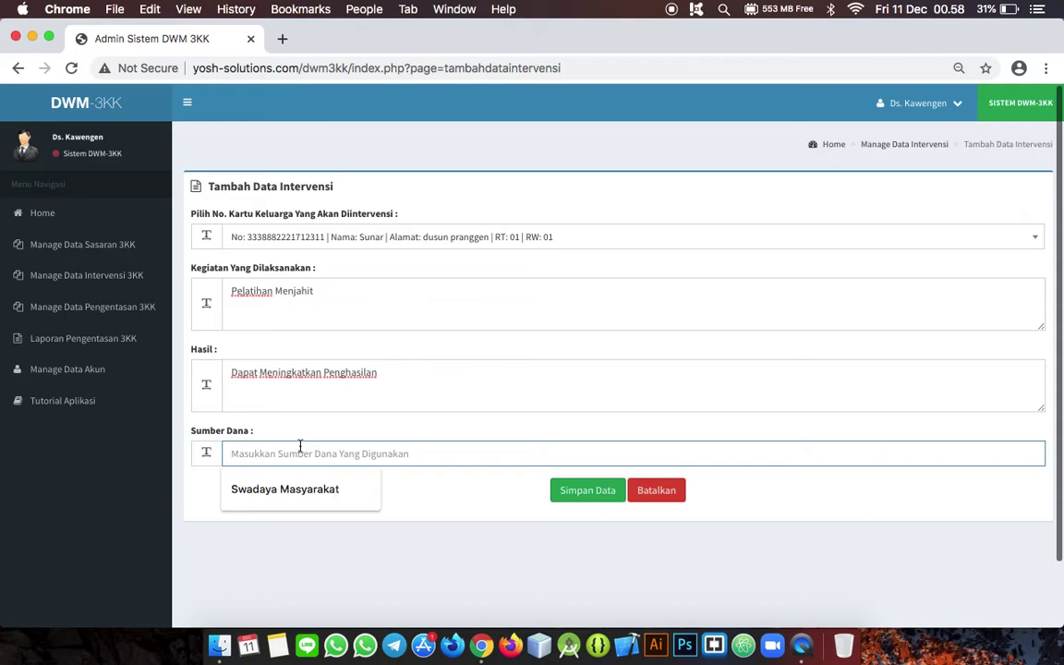
{"action": "type", "text": "Swadaya "}
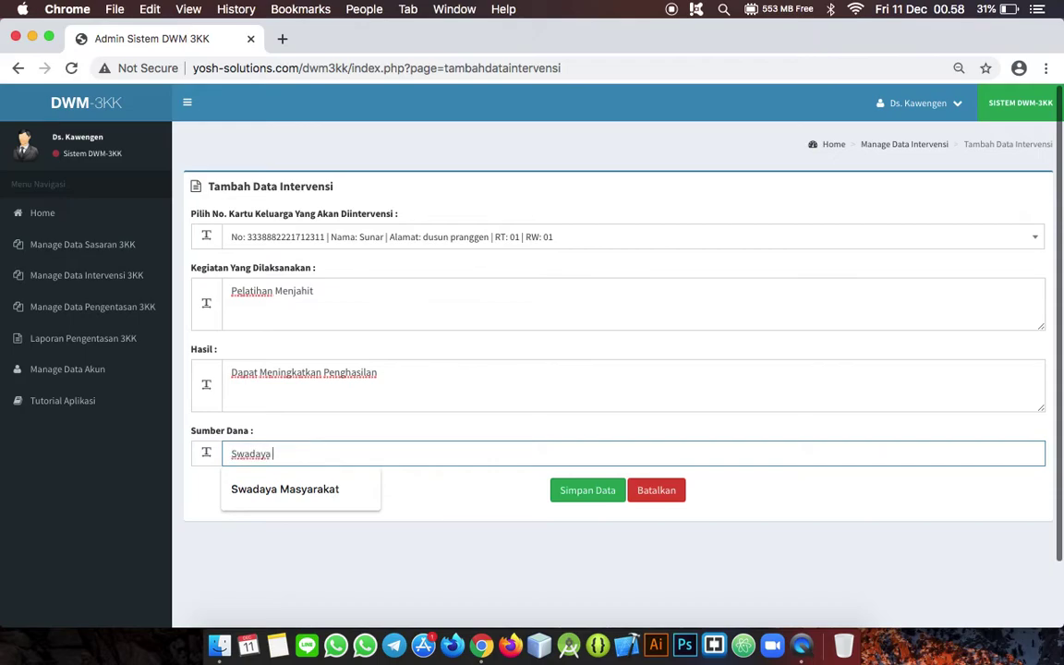
{"action": "type", "text": "Masyarakat"}
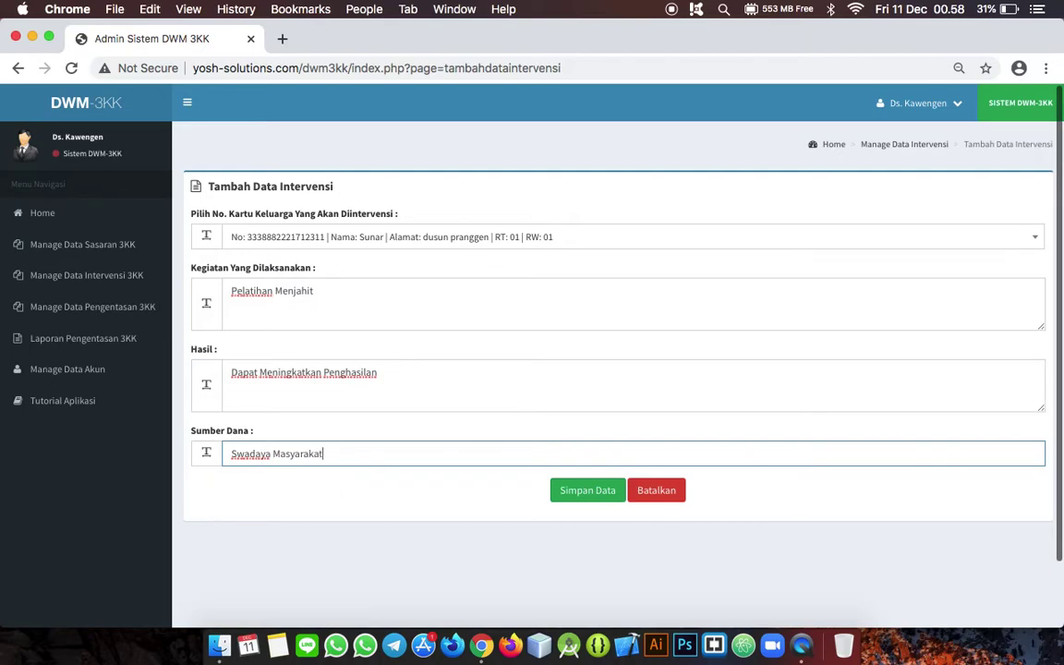
{"action": "left_click", "coordinate": [605, 491]}
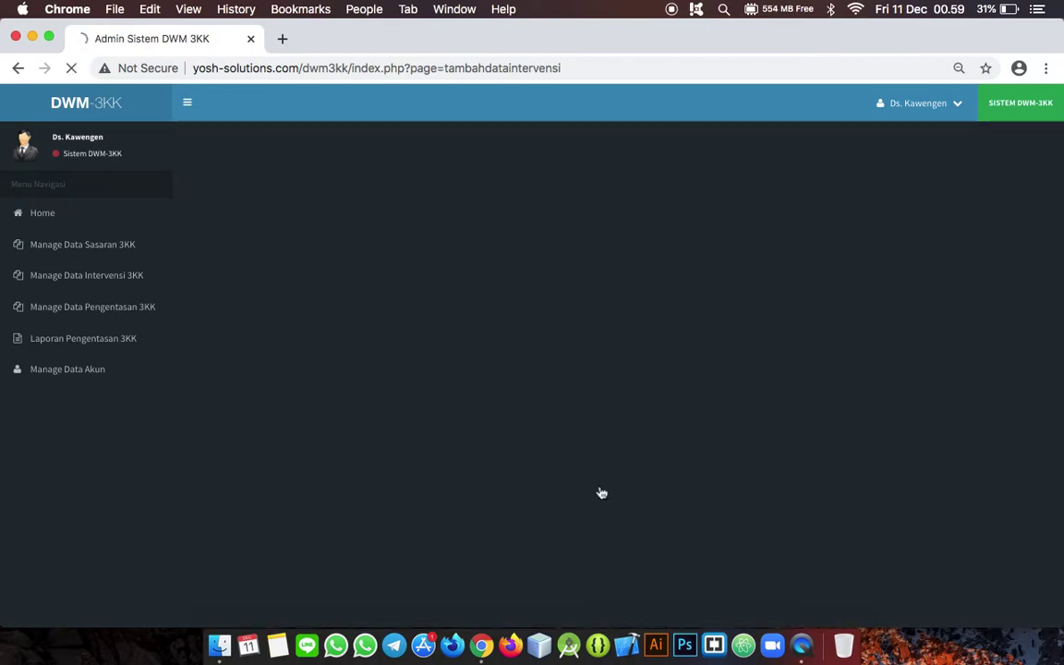
Step: Review the new intervention's details, then move on to Manage Data Pengentasan 3KK
{"action": "left_click", "coordinate": [524, 440]}
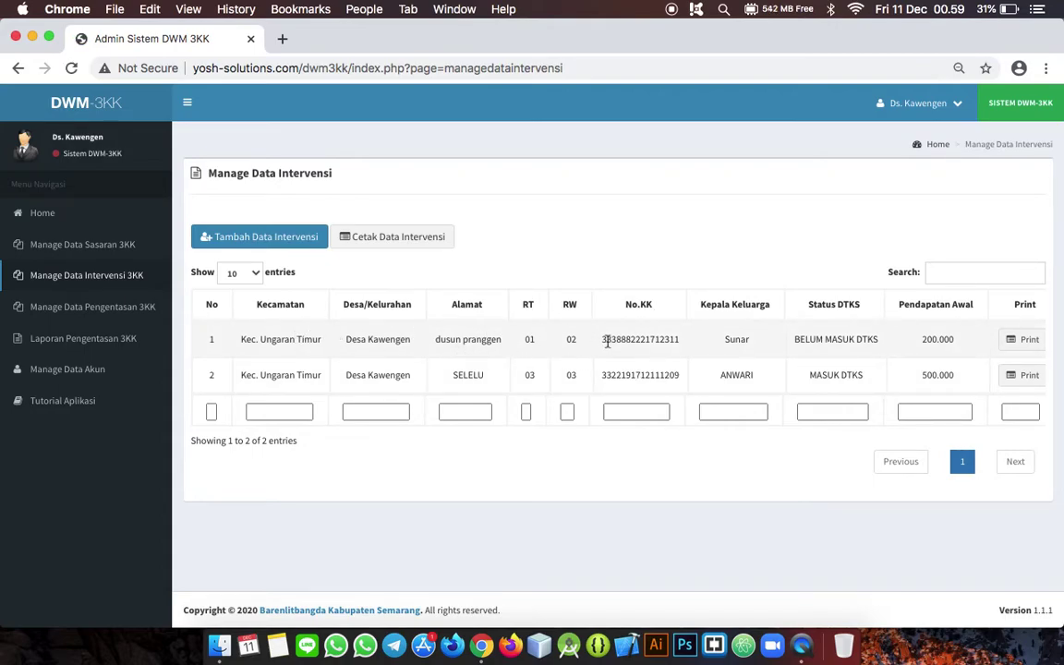
{"action": "scroll", "coordinate": [607, 339], "scroll_direction": "right", "scroll_amount": 4}
{"action": "scroll", "coordinate": [607, 345], "scroll_direction": "left", "scroll_amount": 1}
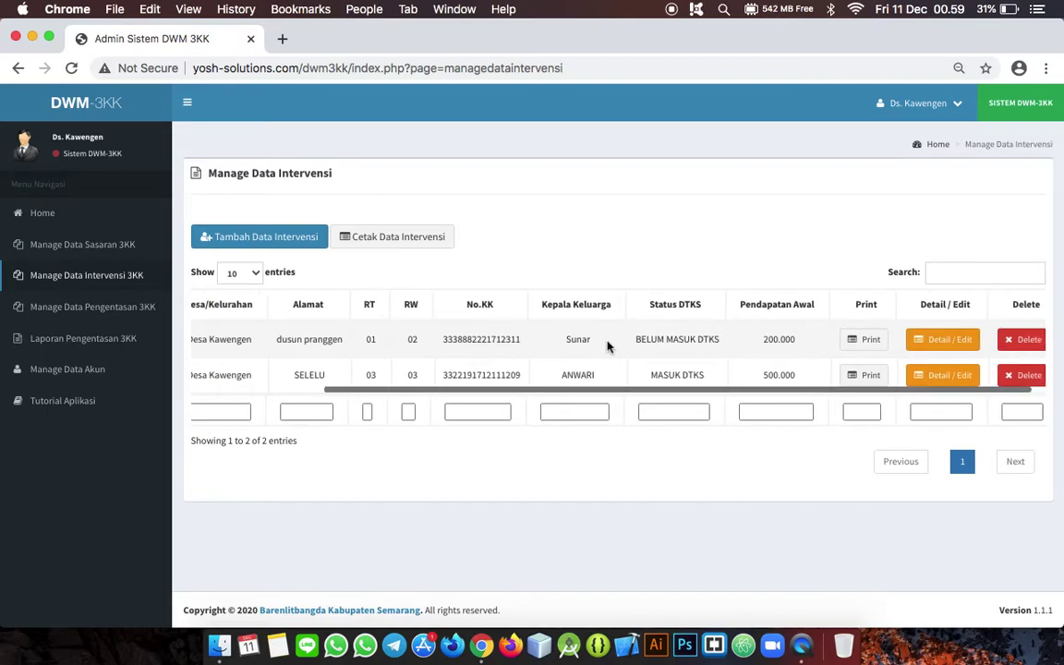
{"action": "left_click", "coordinate": [938, 345]}
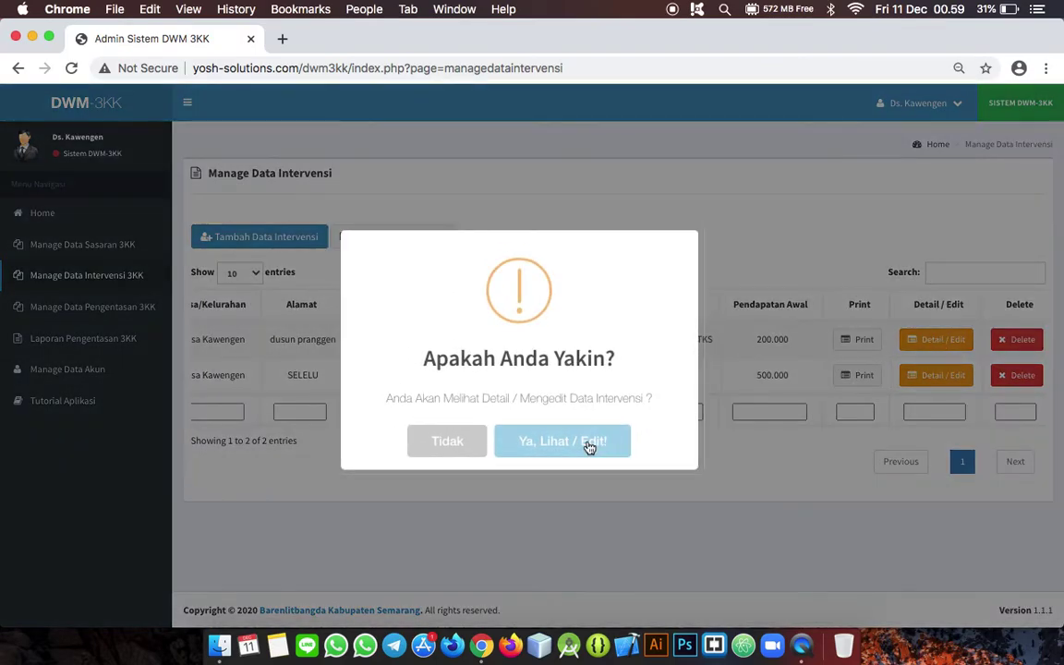
{"action": "left_click", "coordinate": [586, 444]}
{"action": "left_click", "coordinate": [649, 503]}
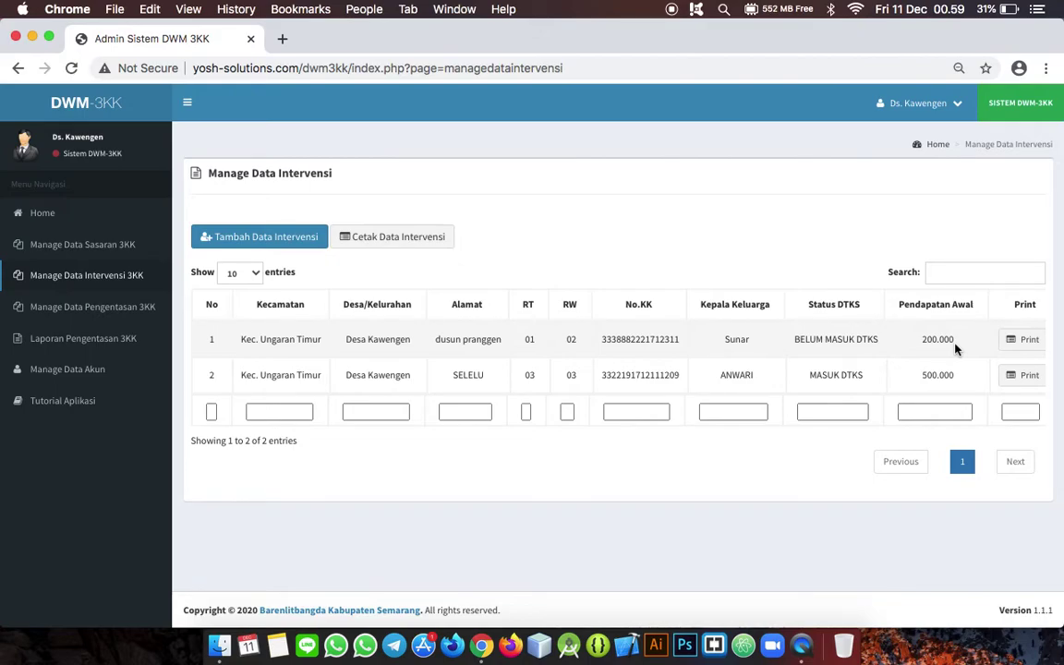
{"action": "left_click", "coordinate": [140, 312]}
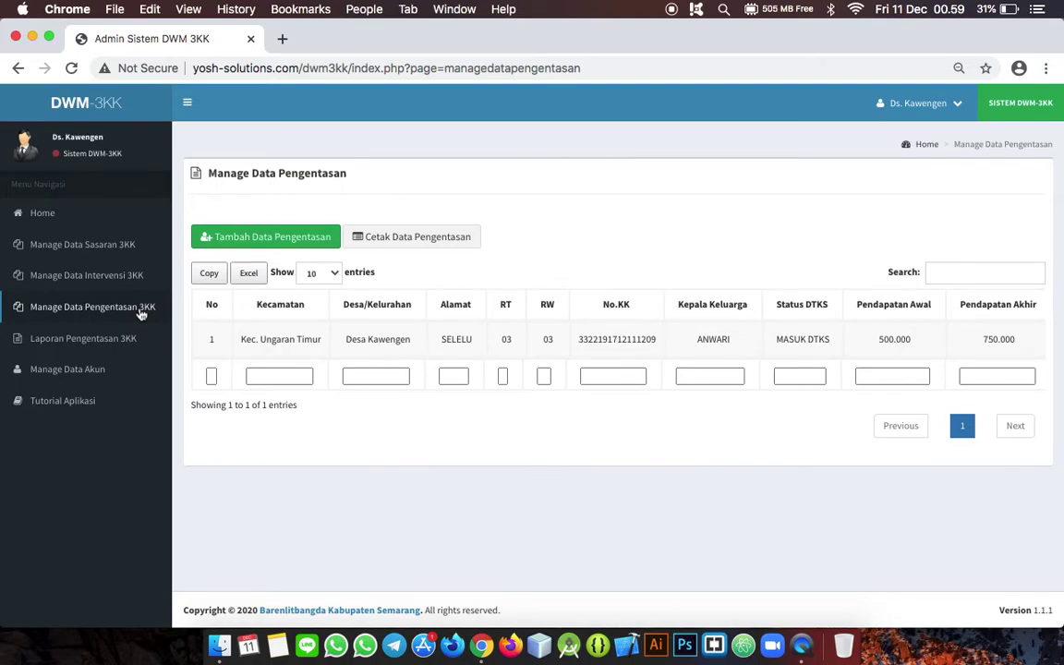
Step: Add a final income record of 350000 per capita for the only listed family card
{"action": "scroll", "coordinate": [515, 337], "scroll_direction": "right", "scroll_amount": 5}
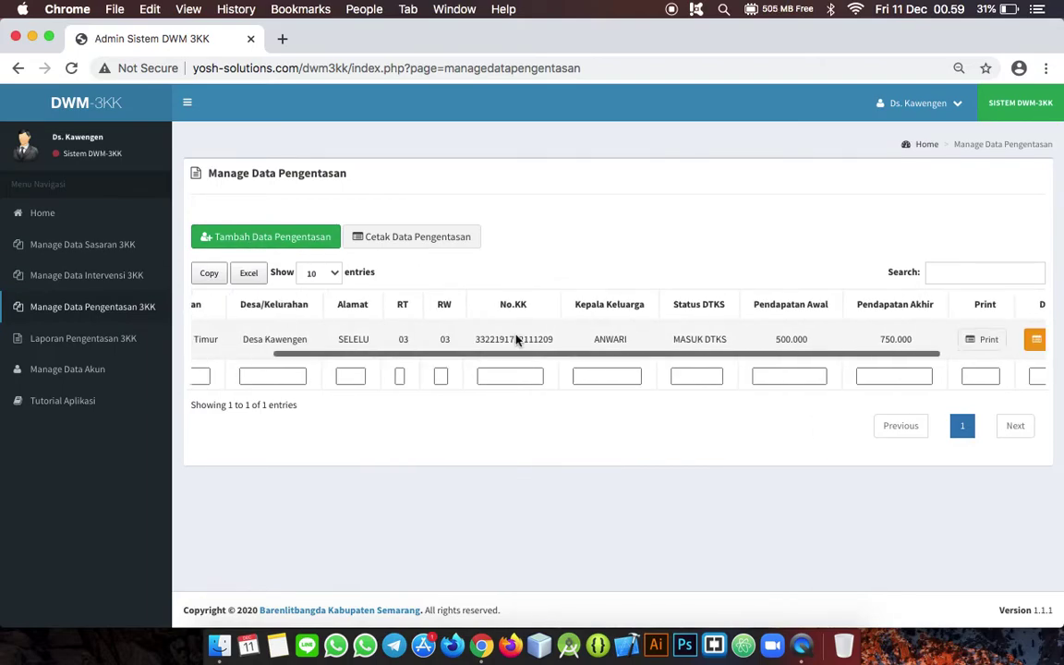
{"action": "scroll", "coordinate": [579, 340], "scroll_direction": "left", "scroll_amount": 5}
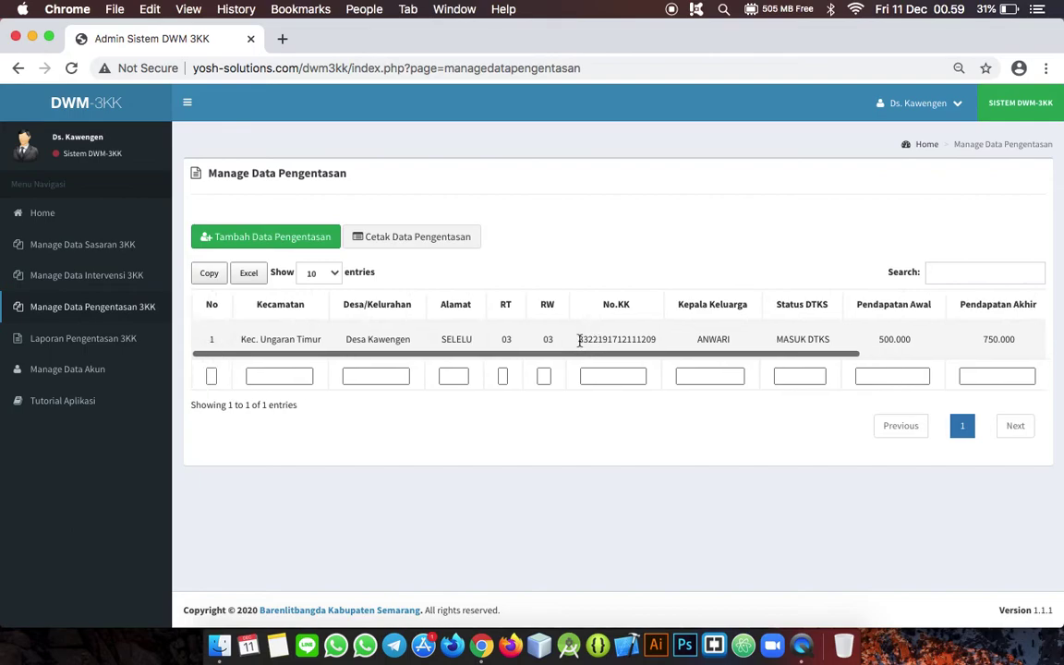
{"action": "left_click", "coordinate": [255, 239]}
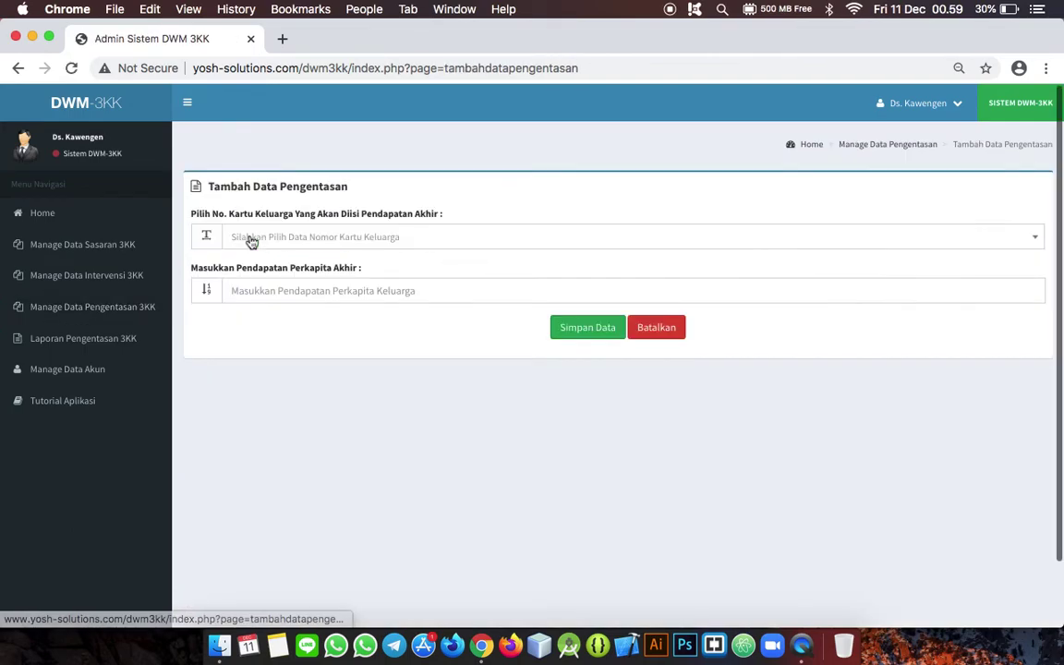
{"action": "left_click", "coordinate": [251, 239]}
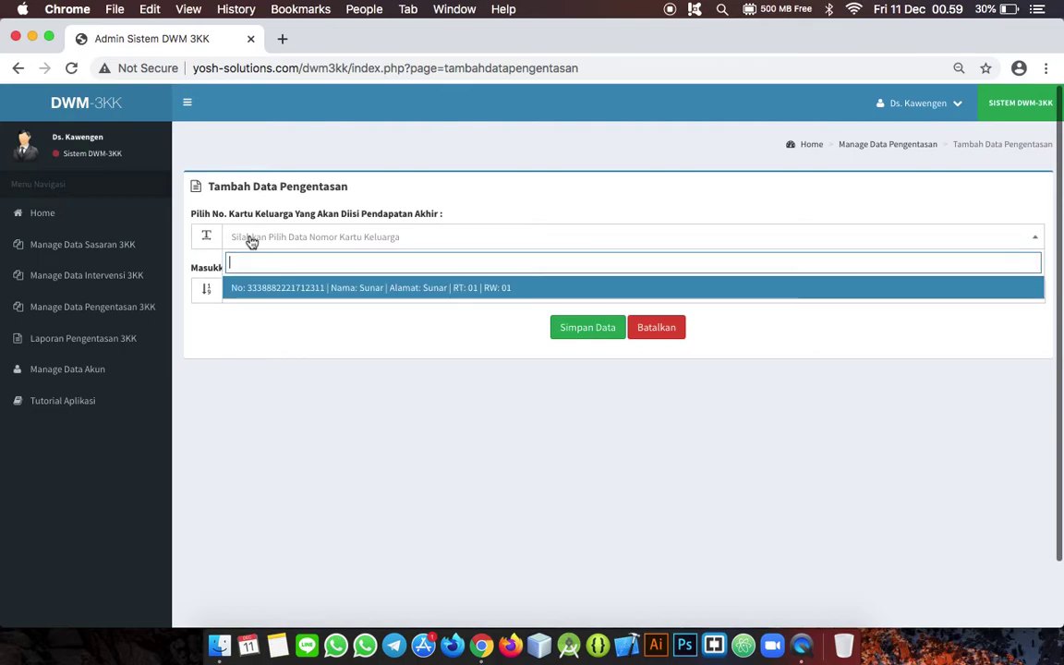
{"action": "left_click", "coordinate": [295, 294]}
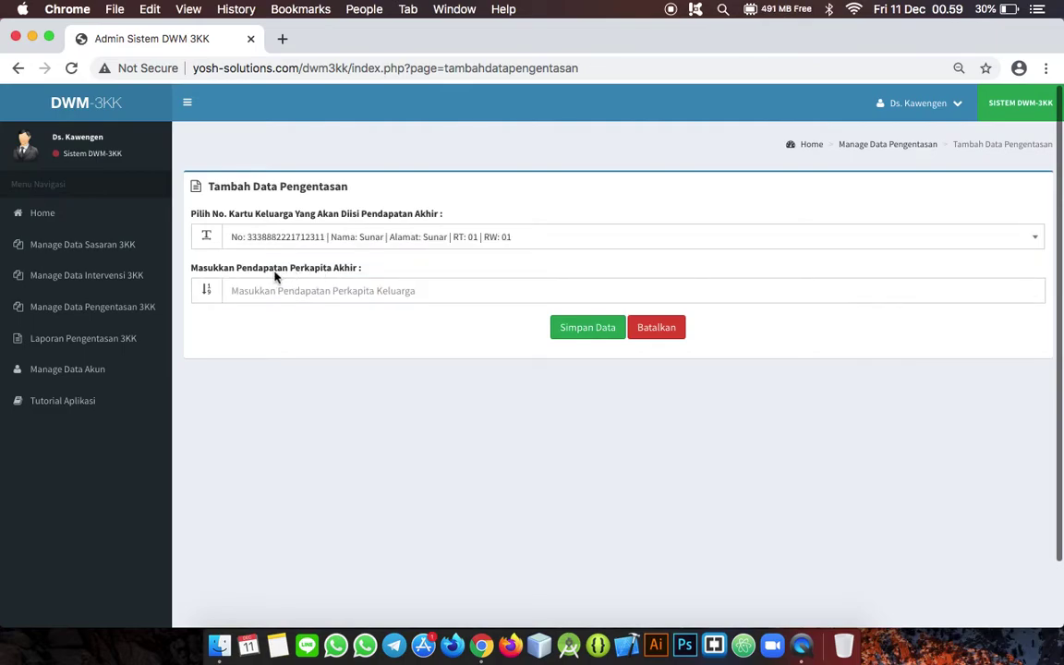
{"action": "left_click", "coordinate": [273, 292]}
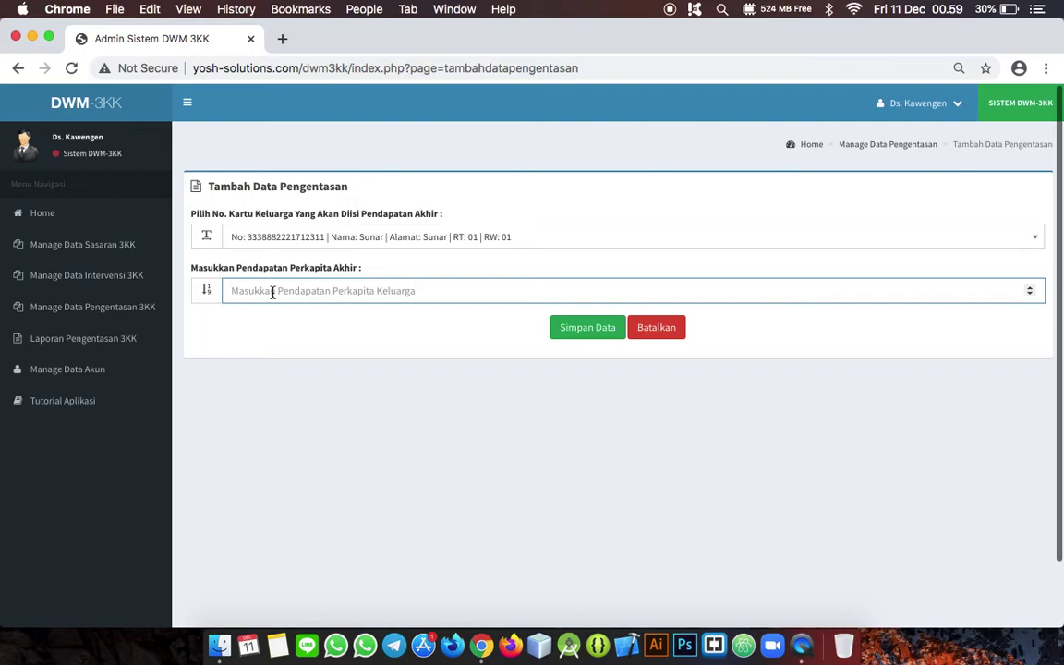
{"action": "type", "text": "350"}
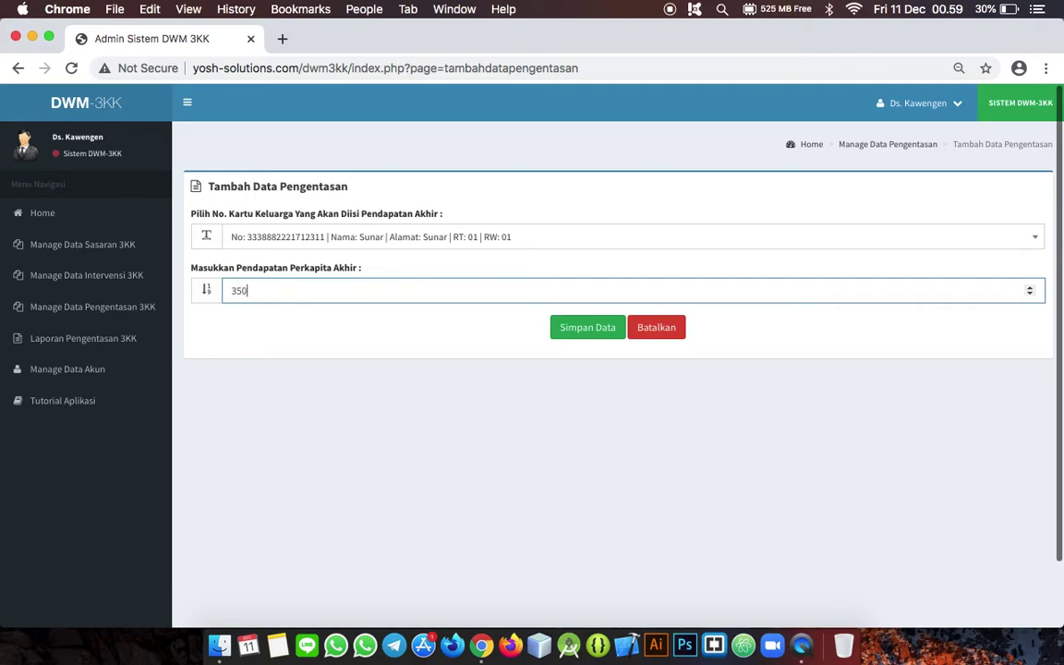
{"action": "type", "text": "000"}
{"action": "left_click", "coordinate": [586, 336]}
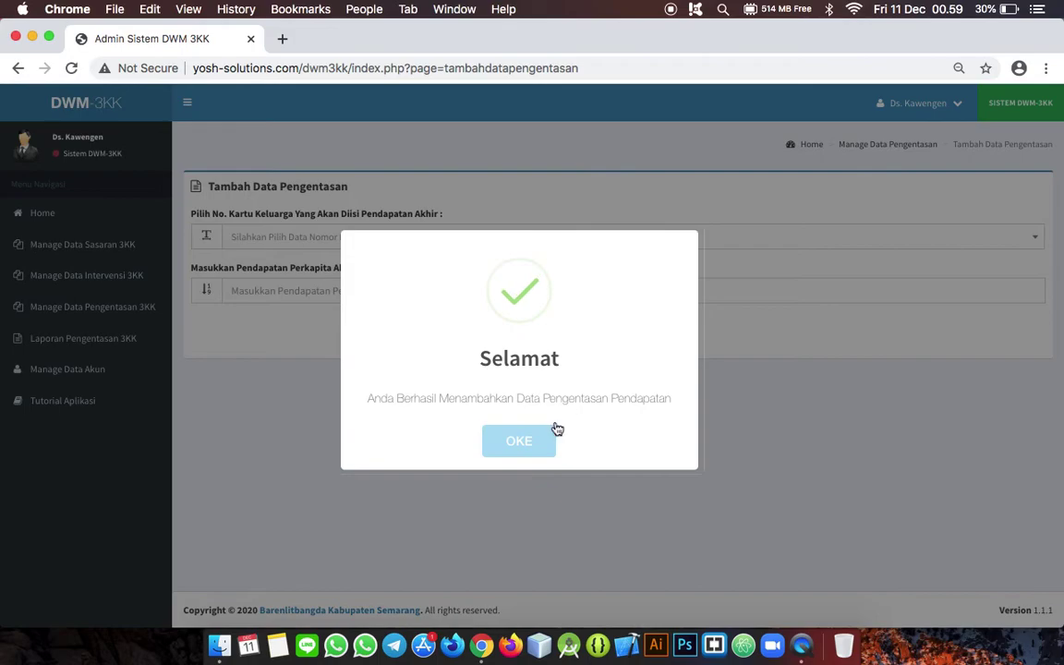
{"action": "left_click", "coordinate": [523, 445]}
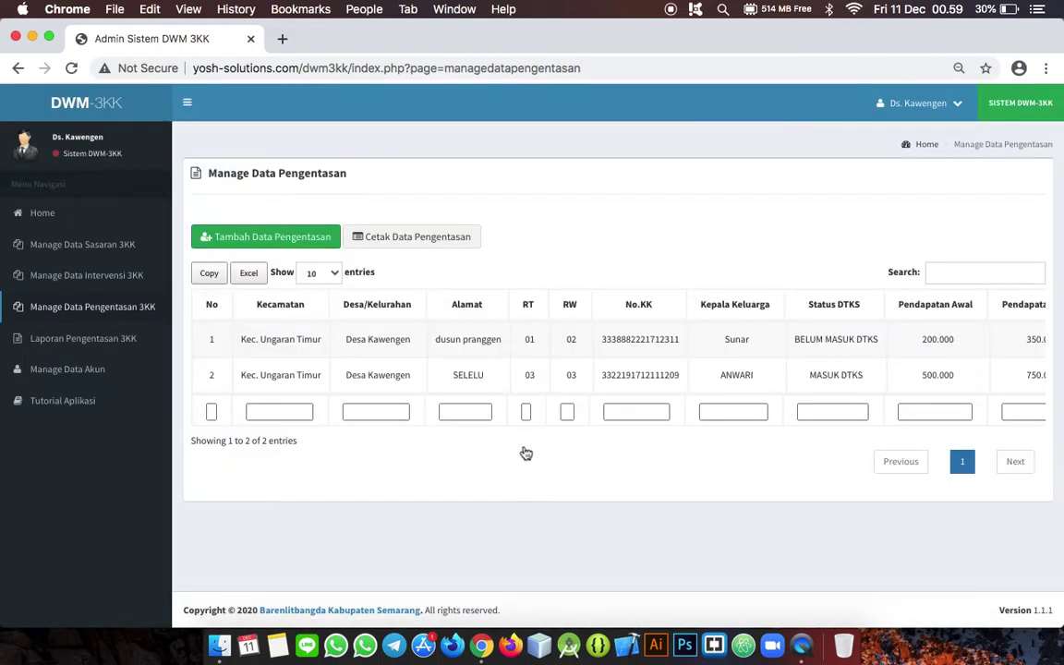
Step: Print-preview the alleviation data table, cancel printing, and return to the list
{"action": "scroll", "coordinate": [615, 339], "scroll_direction": "right", "scroll_amount": 5}
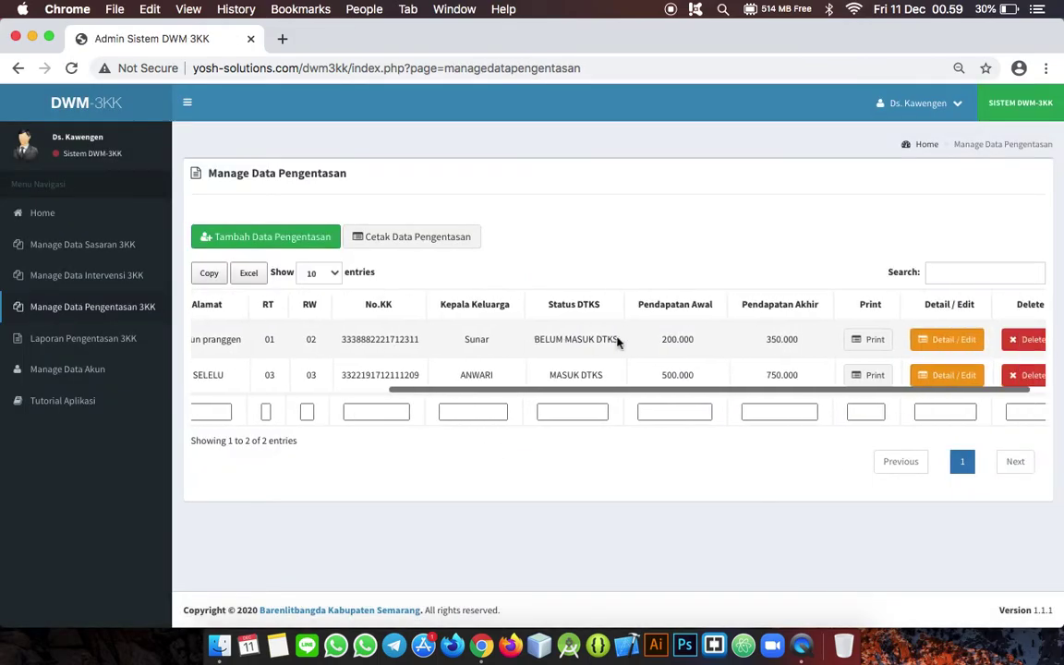
{"action": "scroll", "coordinate": [616, 342], "scroll_direction": "left", "scroll_amount": 5}
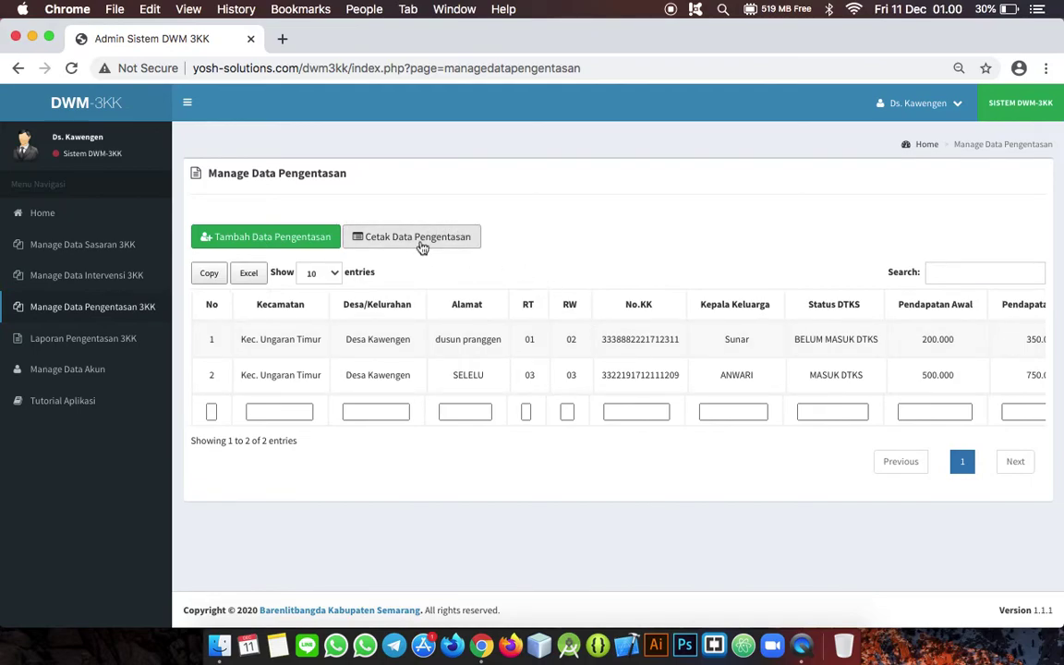
{"action": "left_click", "coordinate": [443, 238]}
{"action": "left_click", "coordinate": [573, 439]}
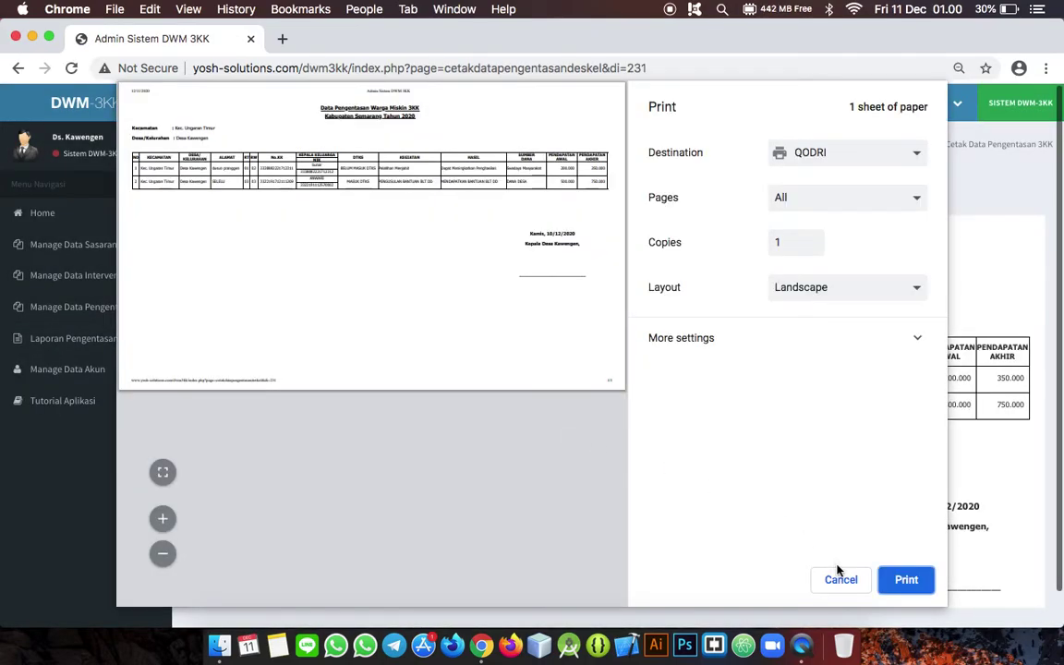
{"action": "left_click", "coordinate": [841, 580]}
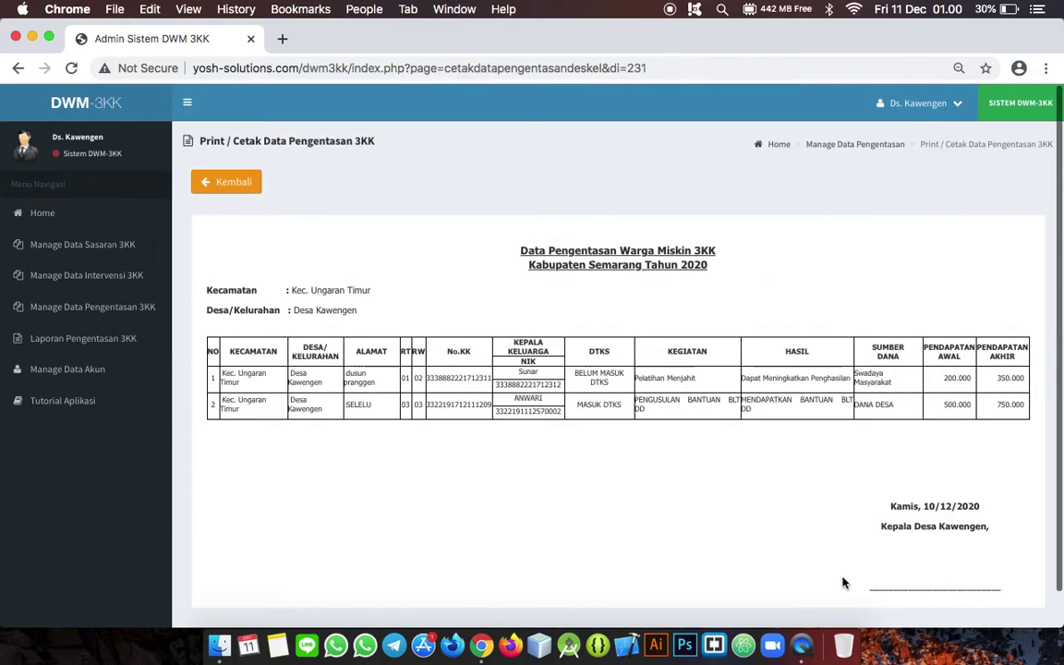
{"action": "left_click", "coordinate": [237, 196]}
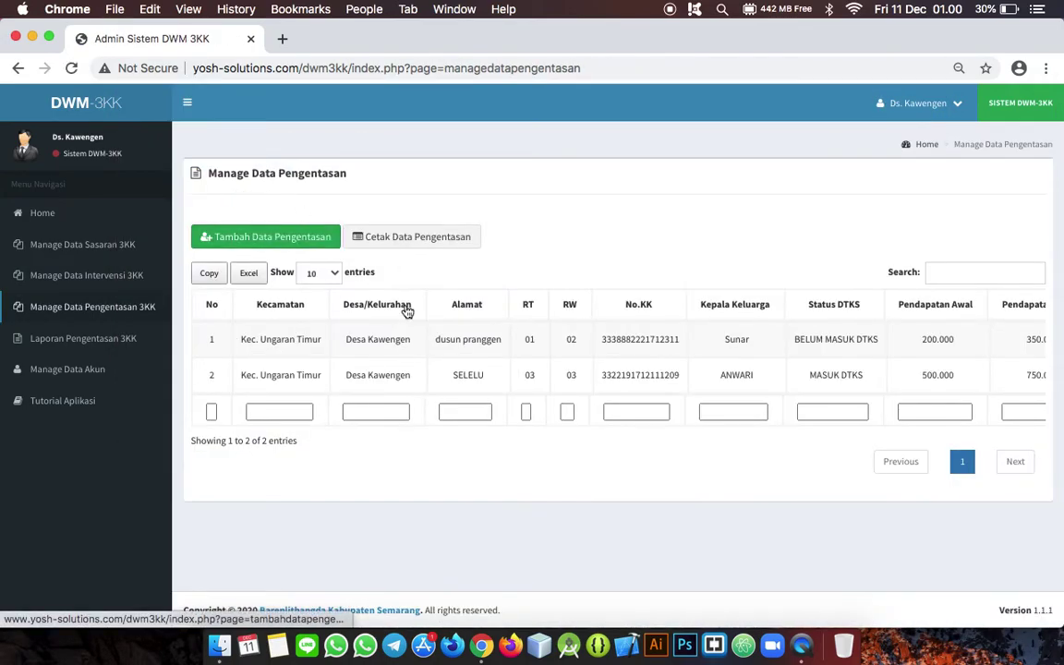
Step: Pass through the Data Sasaran and Intervensi lists to open Laporan Pengentasan 3KK with the sidebar collapsed
{"action": "left_click", "coordinate": [130, 262]}
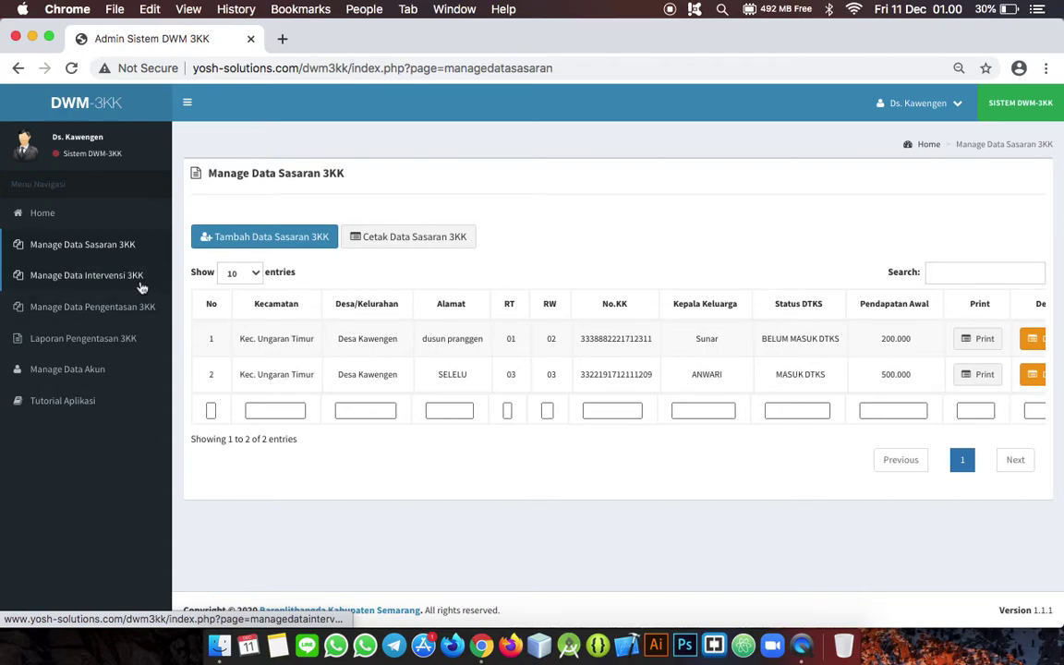
{"action": "left_click", "coordinate": [141, 287]}
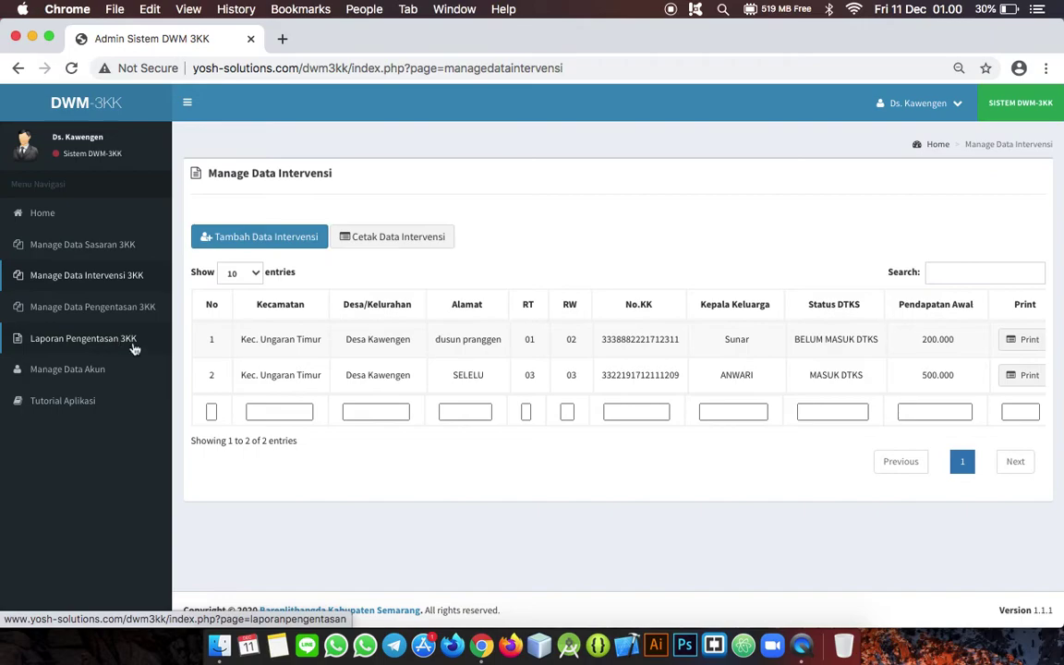
{"action": "left_click", "coordinate": [85, 342]}
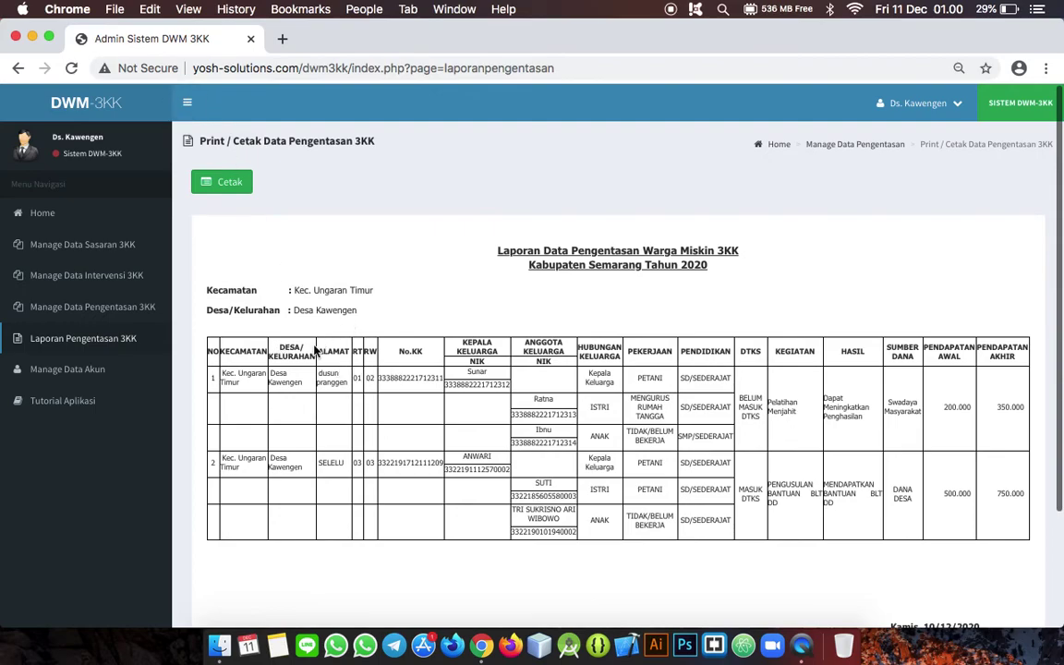
{"action": "left_click", "coordinate": [187, 103]}
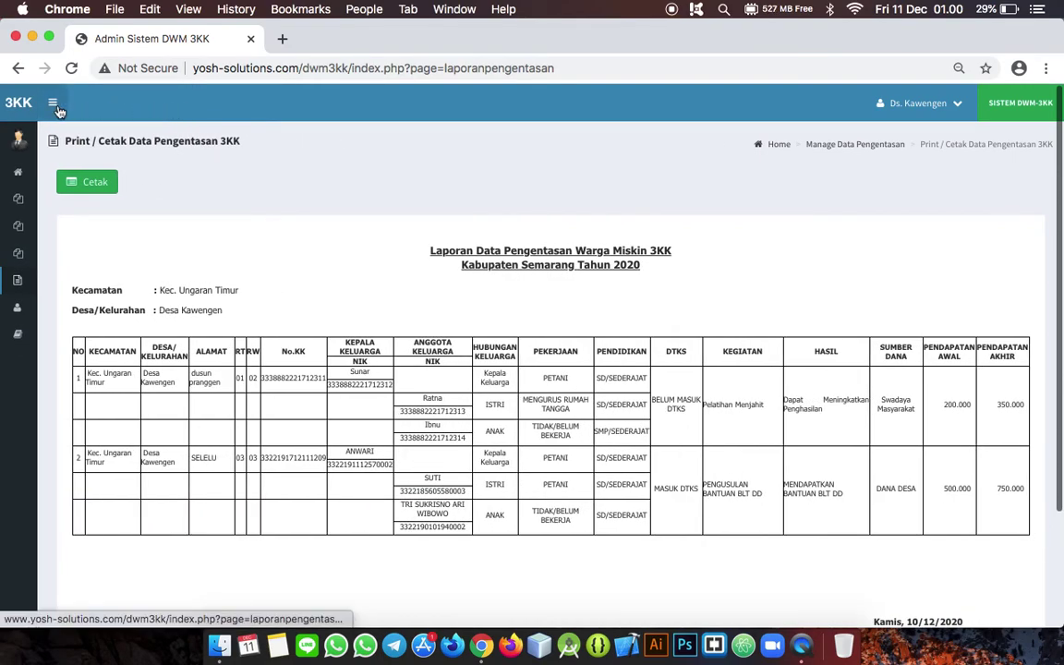
{"action": "left_click", "coordinate": [57, 110]}
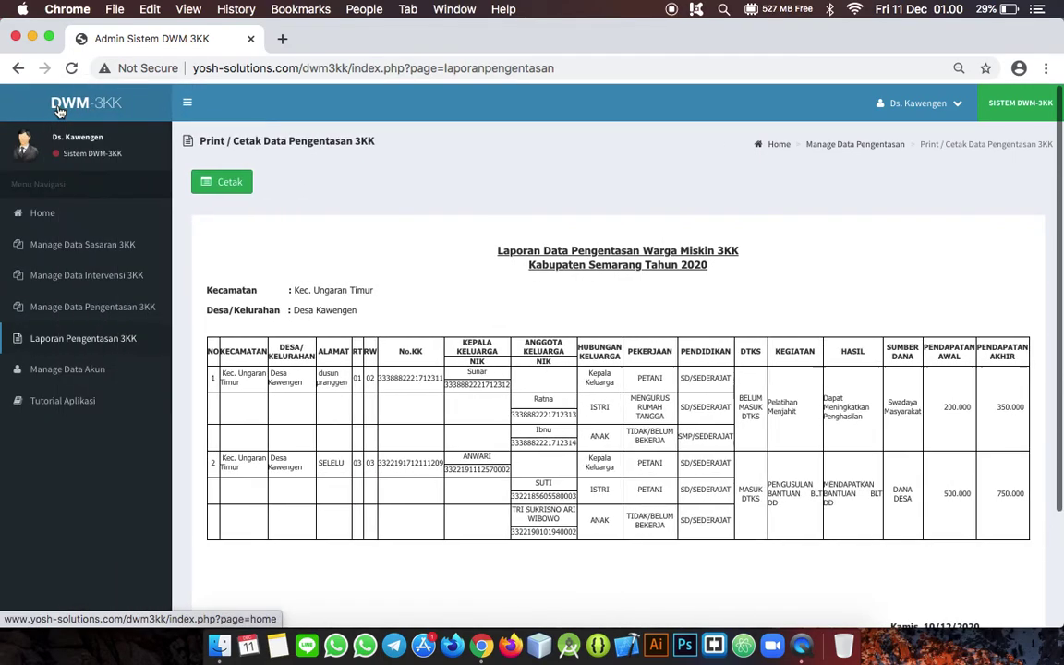
{"action": "left_click", "coordinate": [185, 108]}
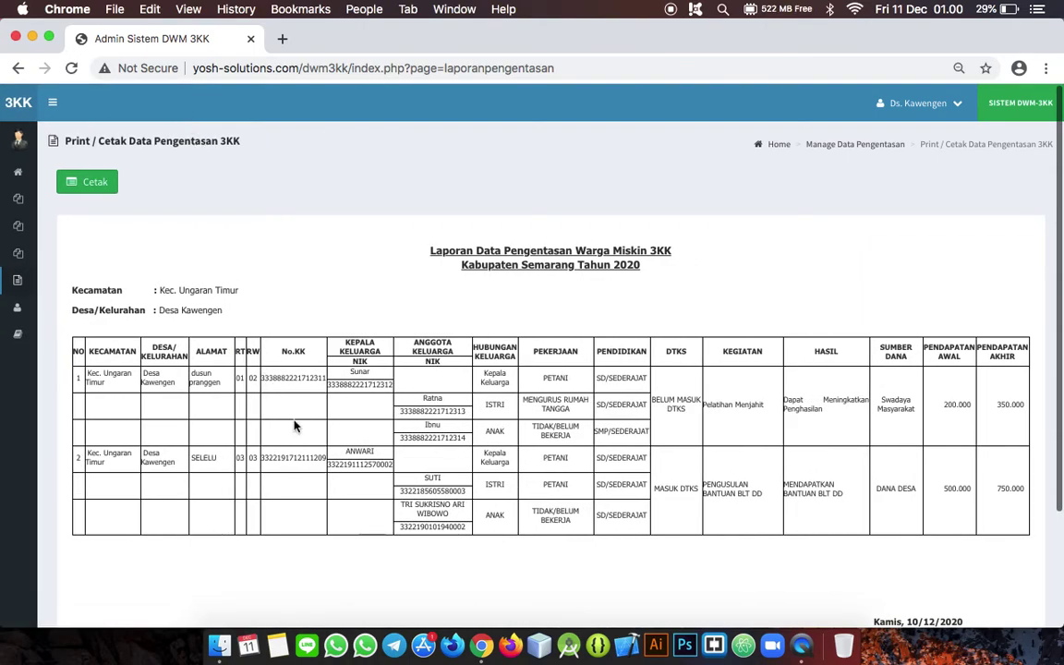
Step: Print-preview the Laporan Pengentasan 3KK report, cancel it, and go to Manage Akun
{"action": "scroll", "coordinate": [296, 426], "scroll_direction": "down", "scroll_amount": 2}
{"action": "scroll", "coordinate": [295, 425], "scroll_direction": "up", "scroll_amount": 1}
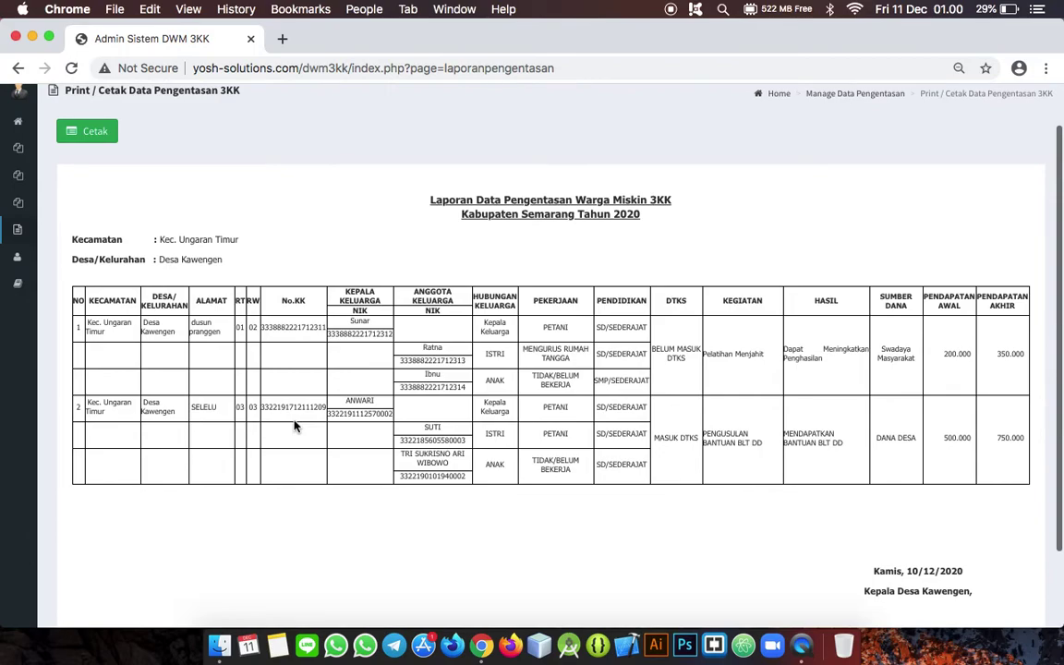
{"action": "scroll", "coordinate": [296, 426], "scroll_direction": "up", "scroll_amount": 2}
{"action": "scroll", "coordinate": [296, 425], "scroll_direction": "down", "scroll_amount": 2}
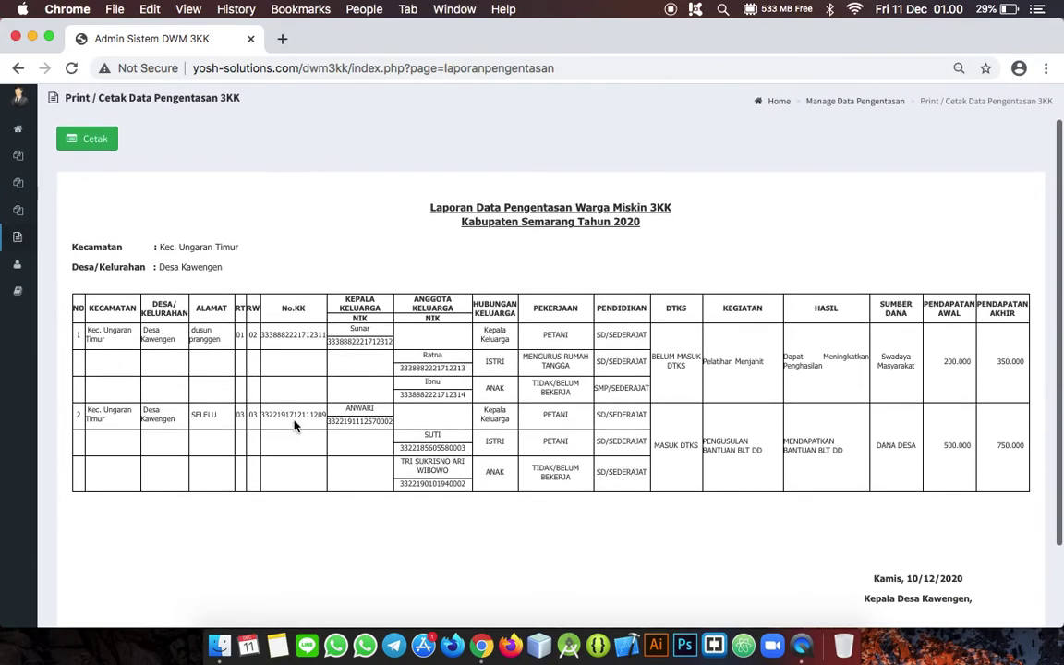
{"action": "left_click", "coordinate": [90, 140]}
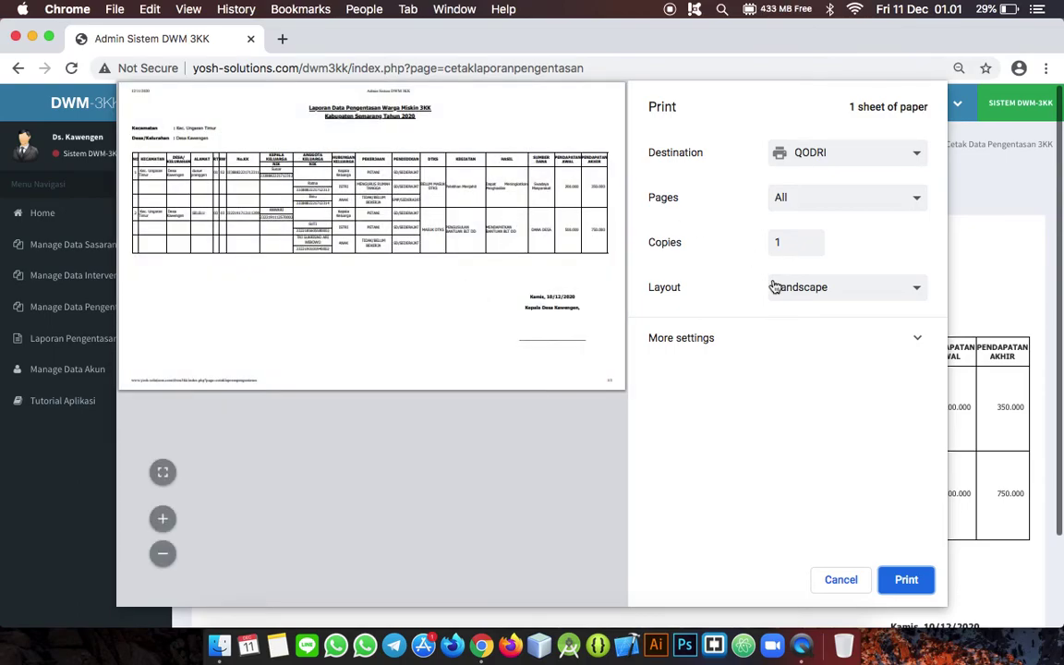
{"action": "left_click", "coordinate": [840, 580]}
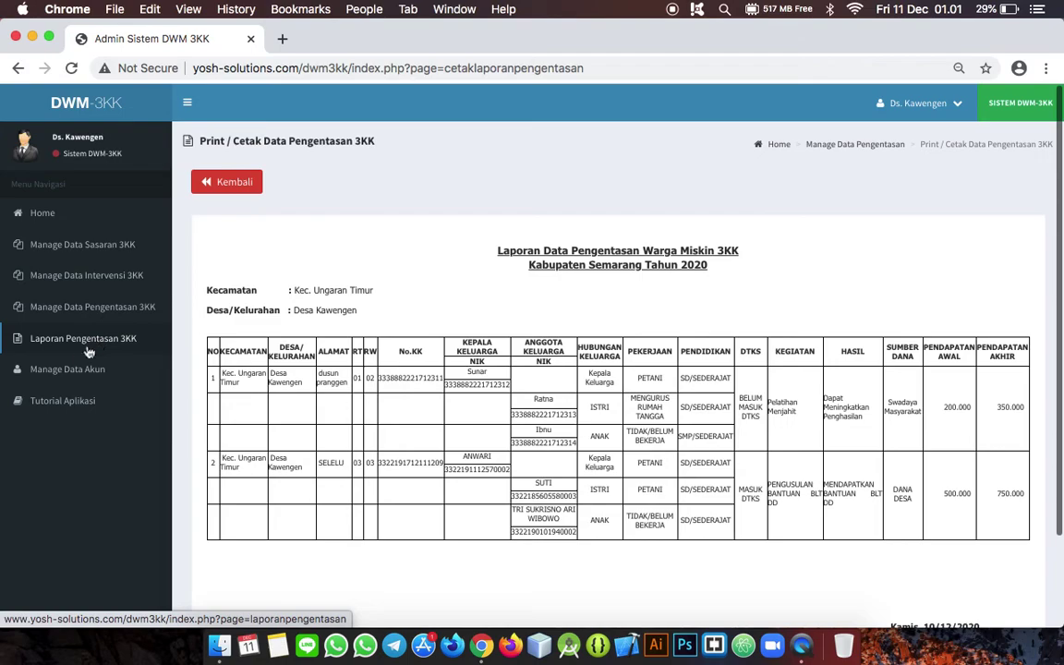
{"action": "left_click", "coordinate": [56, 373]}
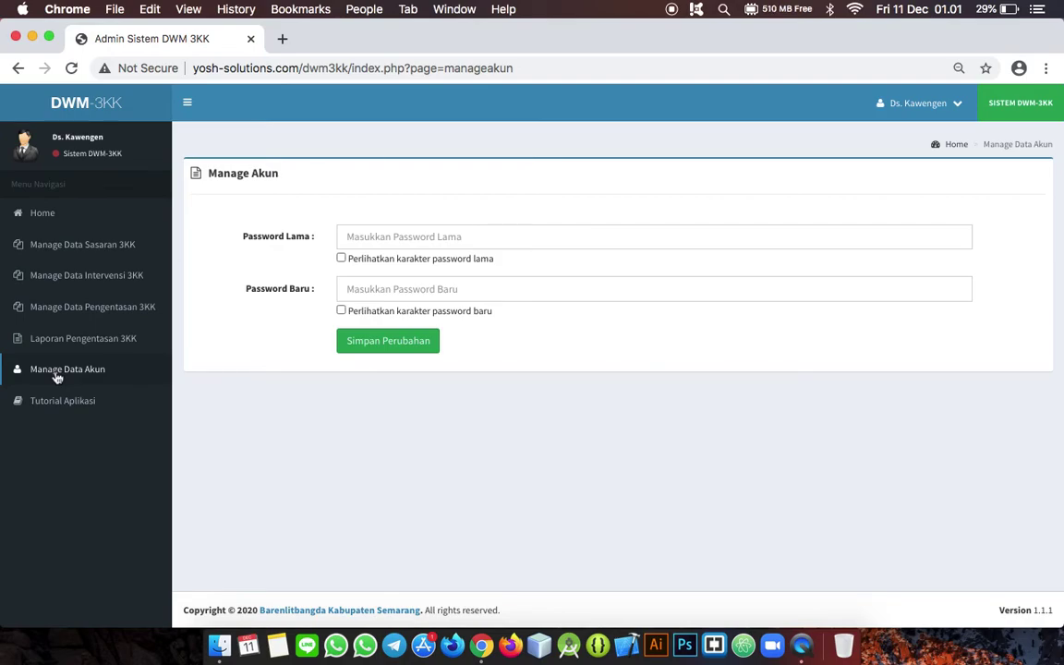
Step: Try the old and new password fields without saving, then open Tutorial Aplikasi
{"action": "left_click", "coordinate": [436, 242]}
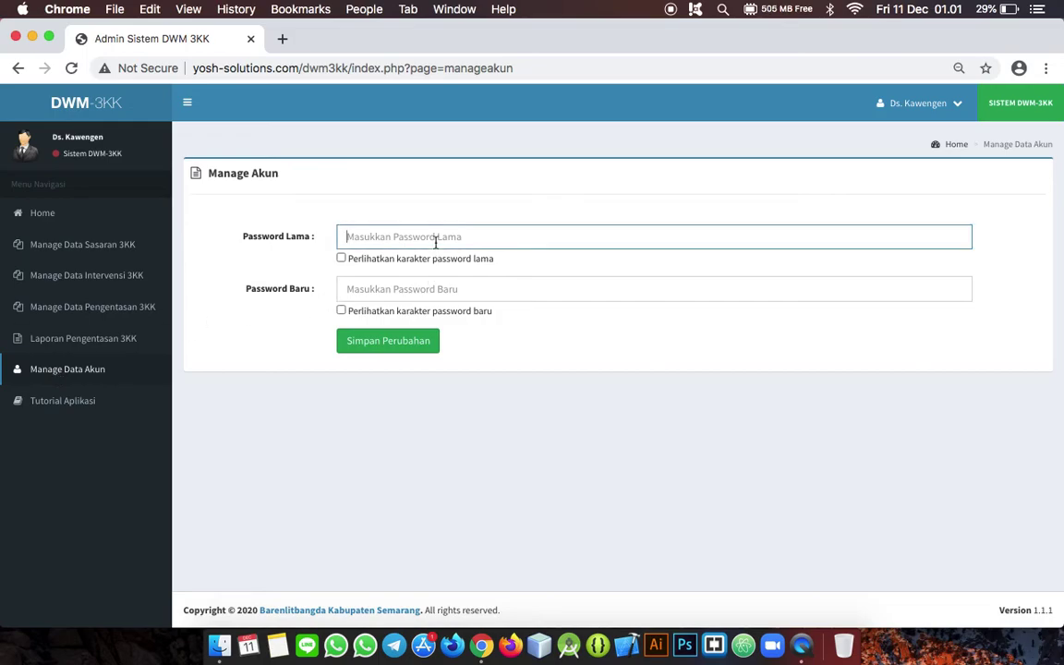
{"action": "type", "text": "ad"}
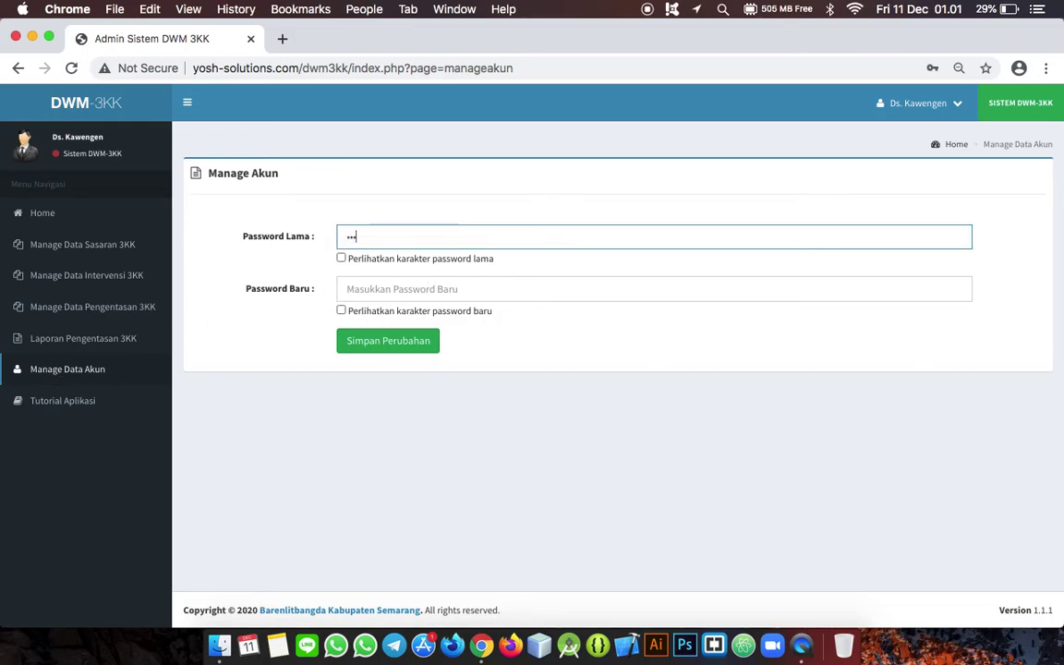
{"action": "key", "text": "BackSpace"}
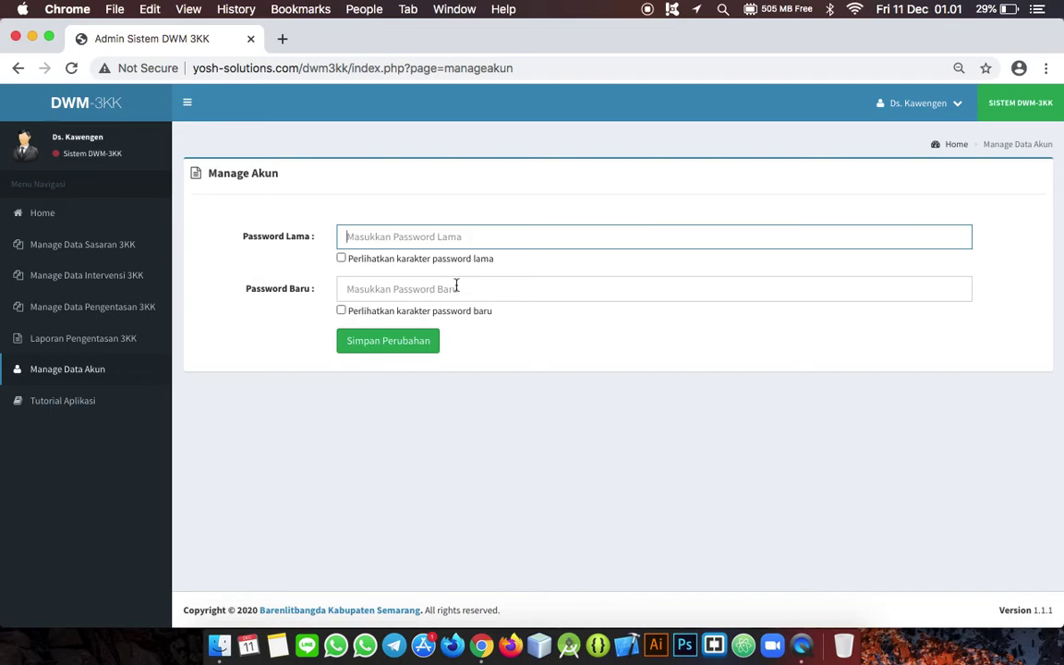
{"action": "left_click", "coordinate": [456, 286]}
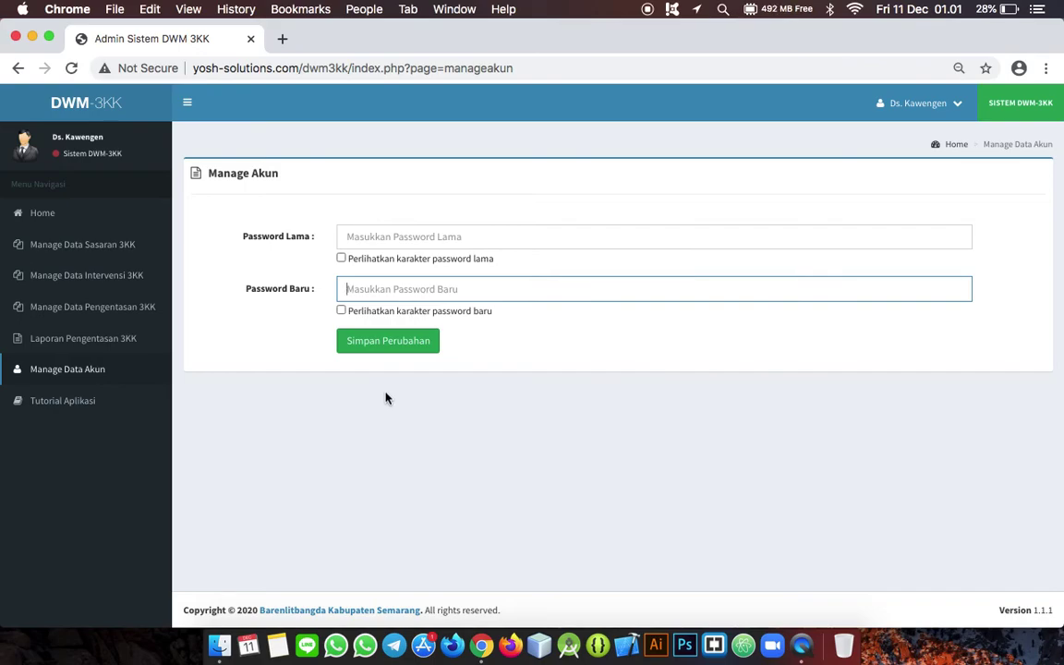
{"action": "left_click", "coordinate": [110, 409]}
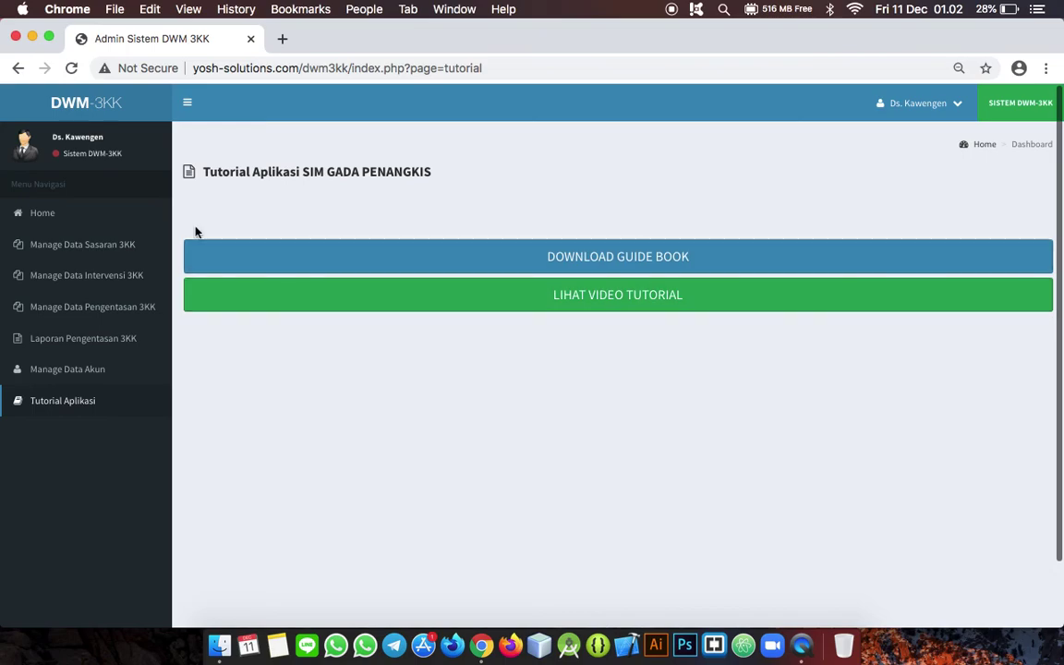
Step: Return to Home, log out from the user menu, and acknowledge the Selamat message
{"action": "left_click", "coordinate": [102, 218]}
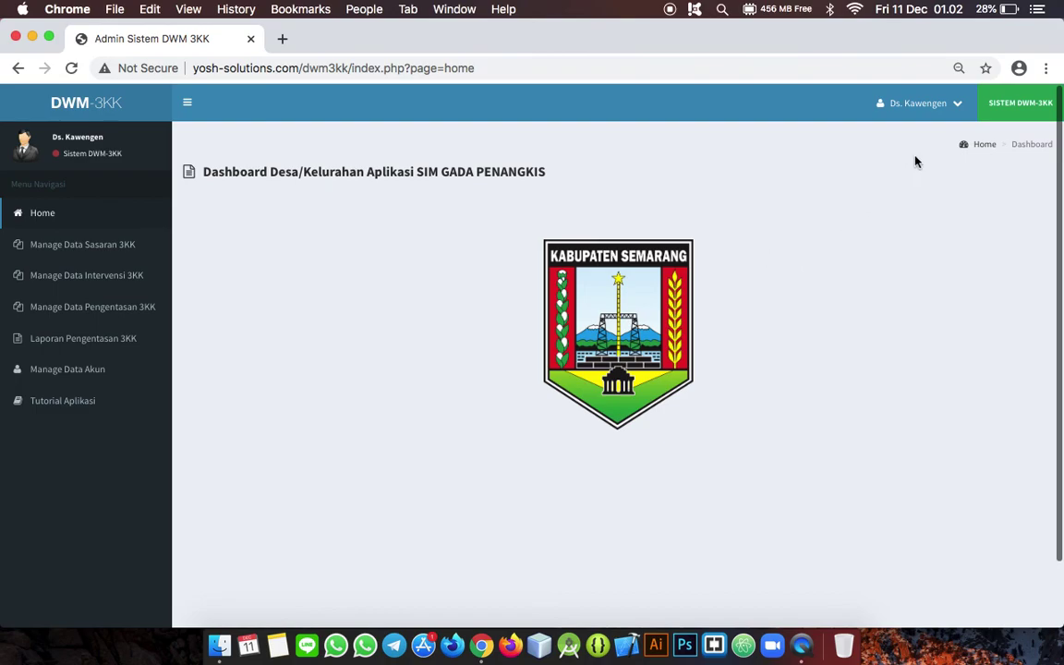
{"action": "left_click", "coordinate": [959, 104]}
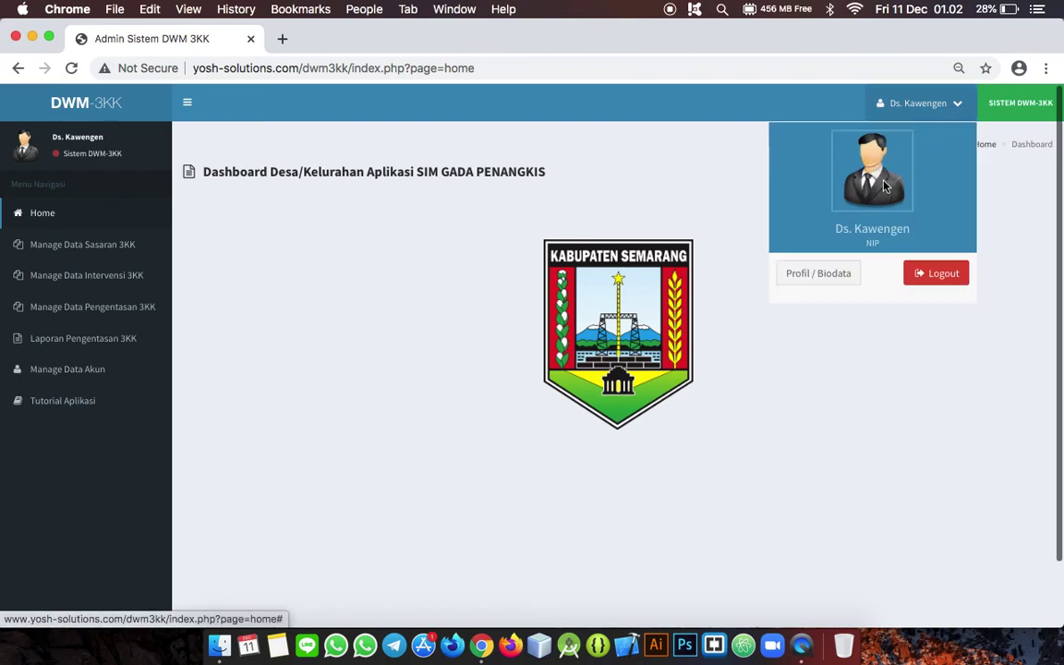
{"action": "left_click", "coordinate": [929, 276]}
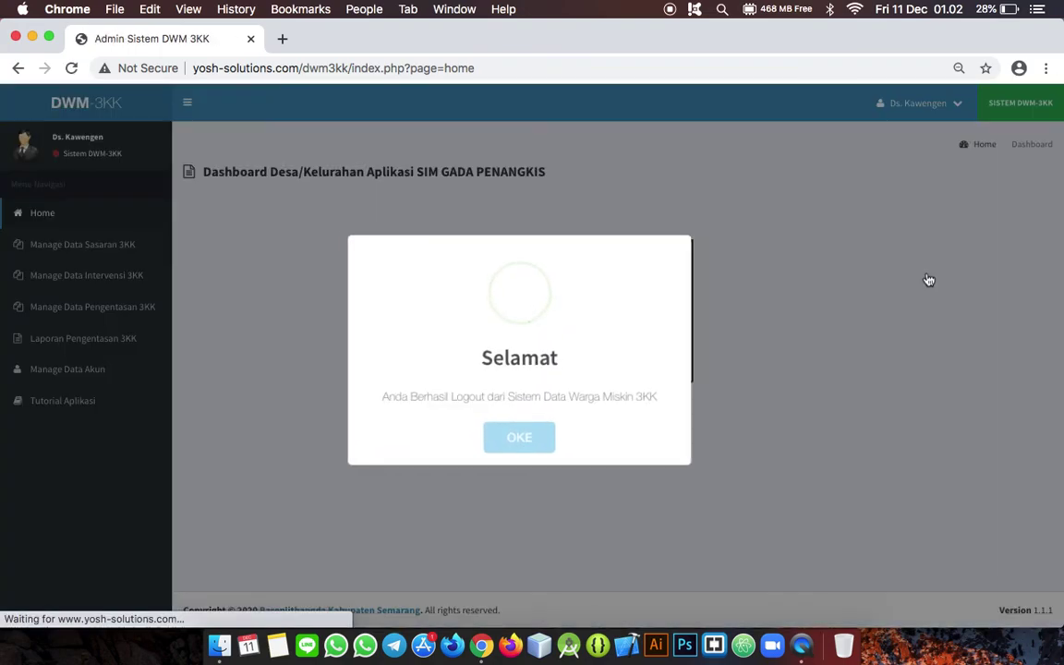
{"action": "left_click", "coordinate": [528, 452]}
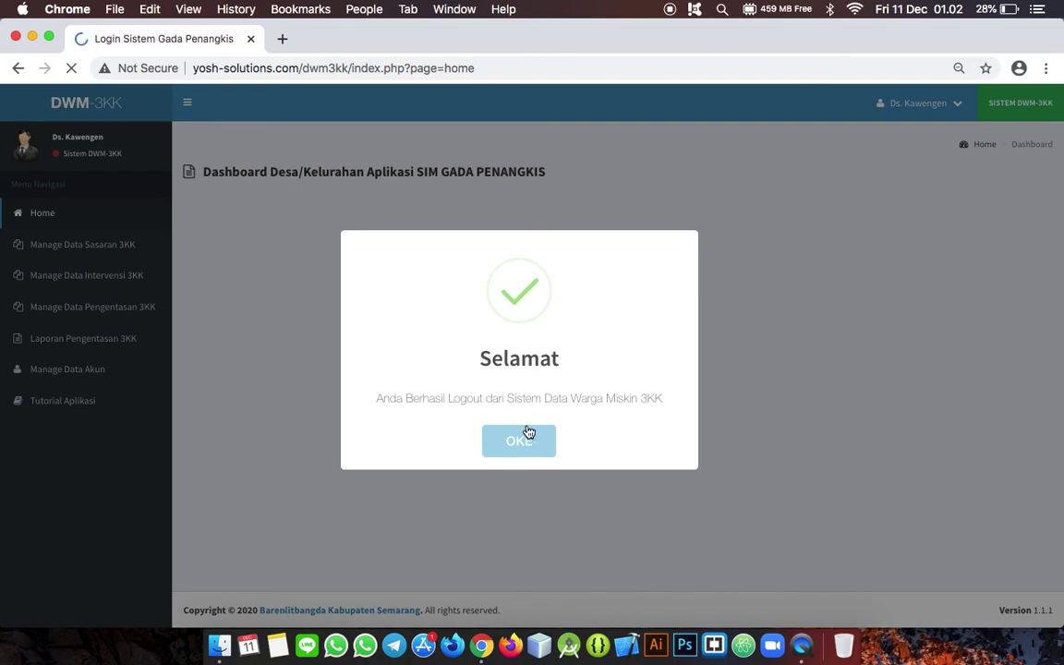